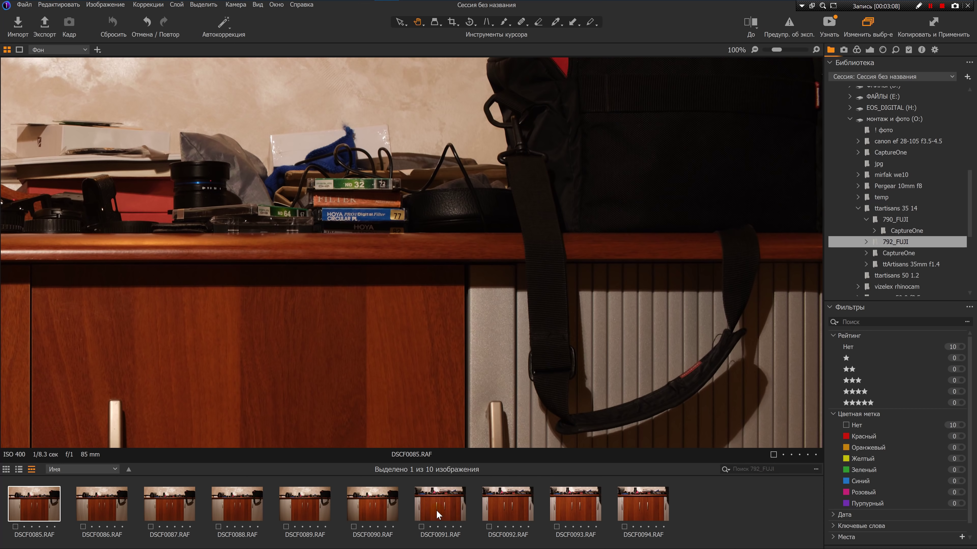
- Examine DSCF0091.RAF (f/2.8) enlarged to 67%, checking detail from the centre to both edges of the frame
left_click(438, 515)
double_click(432, 383)
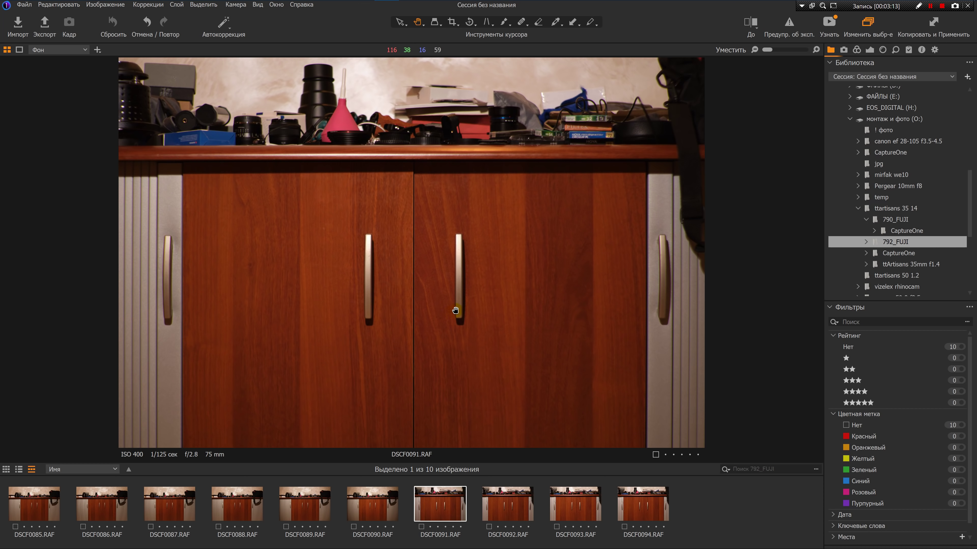
scroll(457, 310, "up", 1)
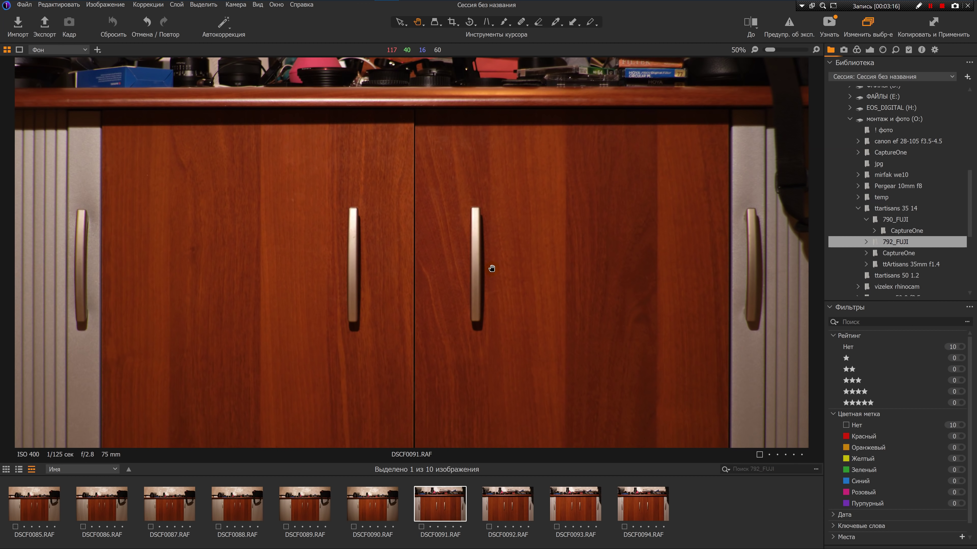
scroll(492, 268, "up", 1)
left_click_drag(471, 234, 459, 325)
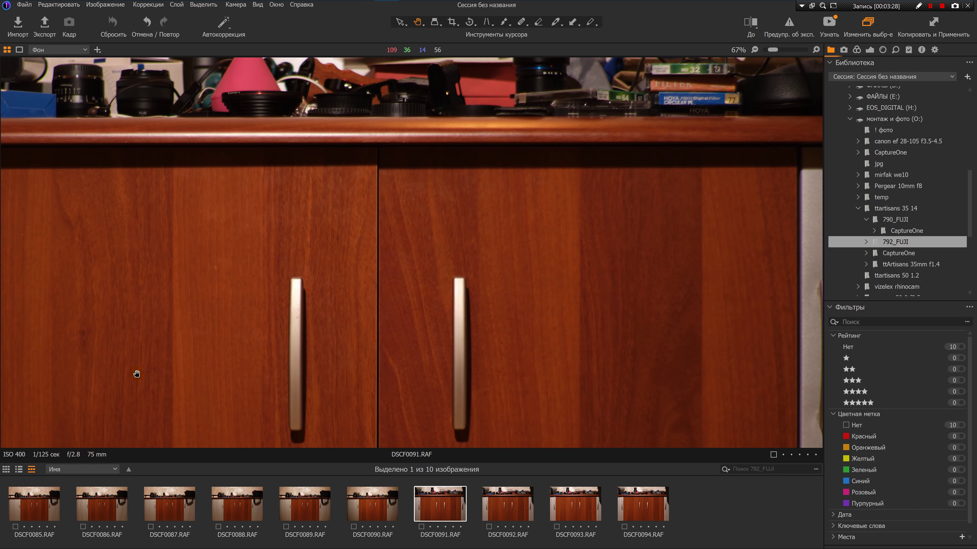
left_click_drag(128, 276, 284, 368)
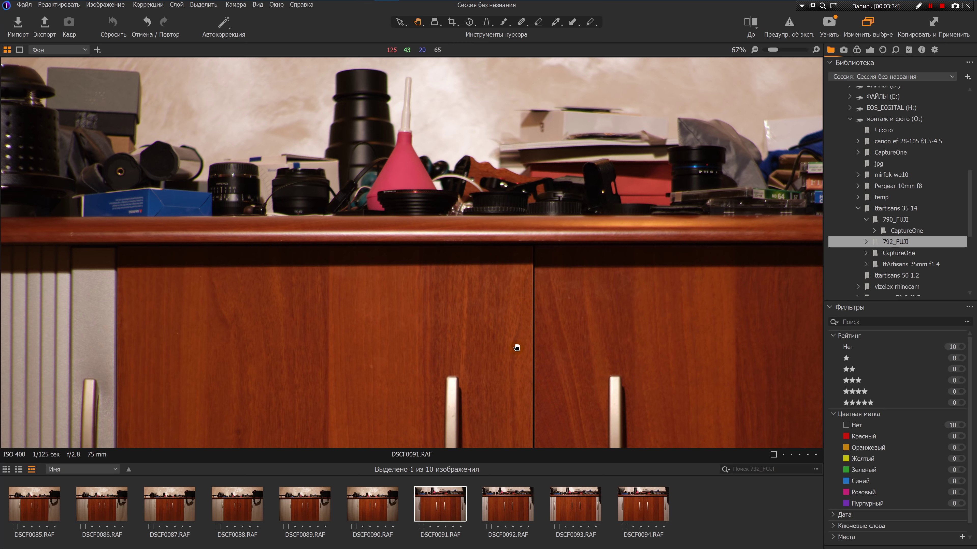
left_click_drag(677, 343, 343, 297)
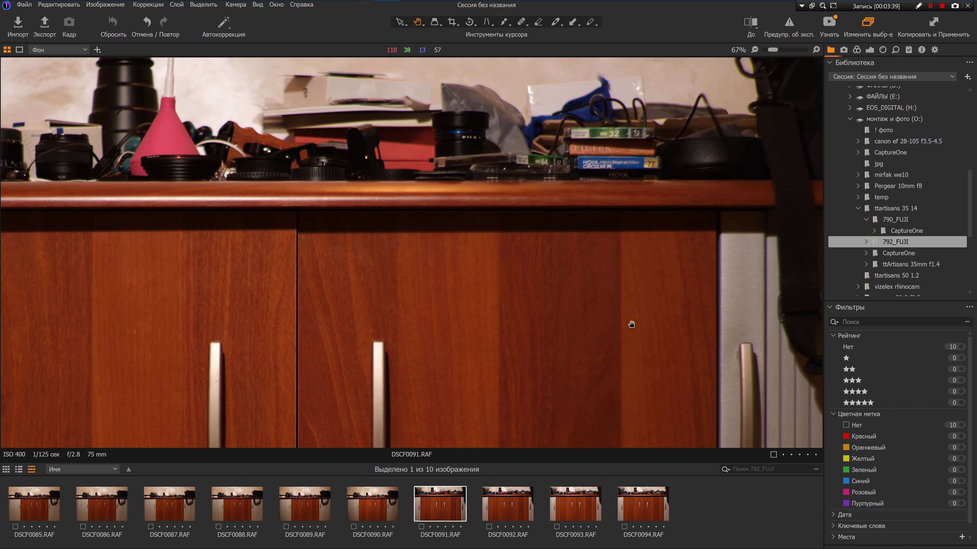
left_click_drag(602, 301, 574, 340)
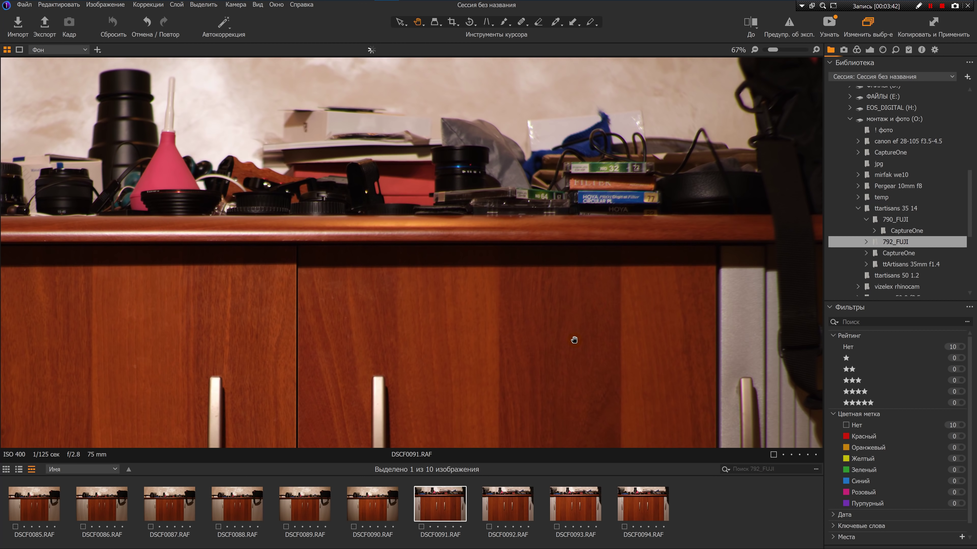
left_click_drag(646, 367, 628, 236)
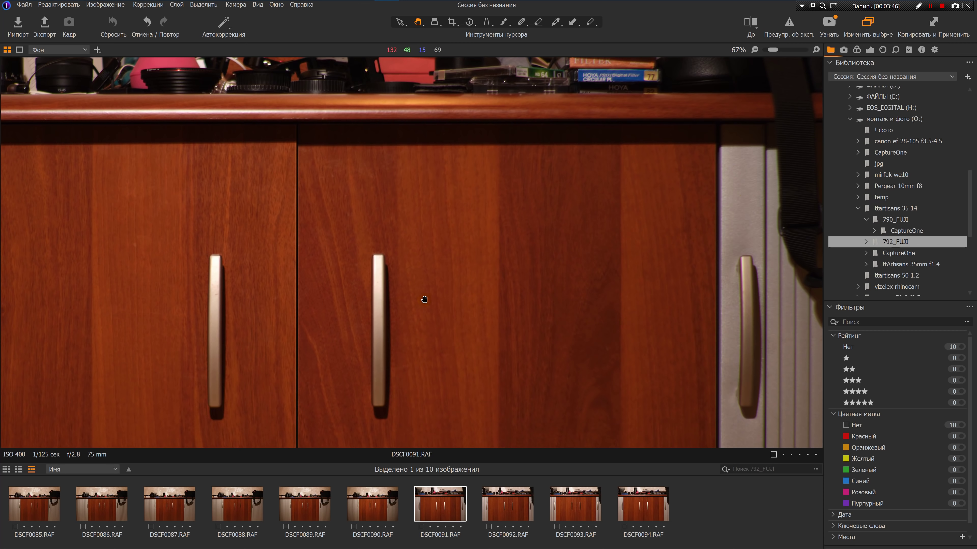
left_click_drag(434, 300, 837, 263)
left_click_drag(496, 226, 281, 357)
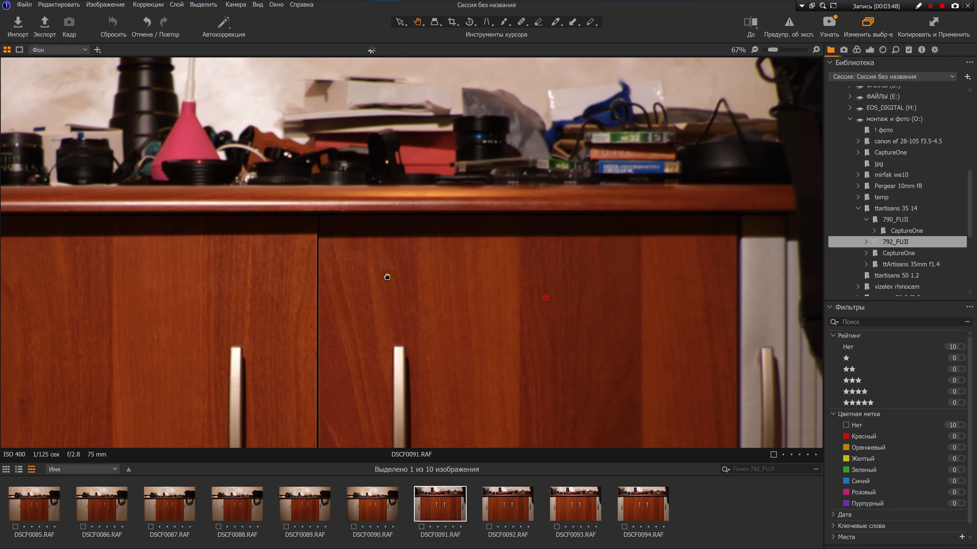
left_click_drag(387, 277, 366, 248)
- Check sharpness across DSCF0092.RAF (f/4), from the cabinet handles to the objects at both edges
key("Right")
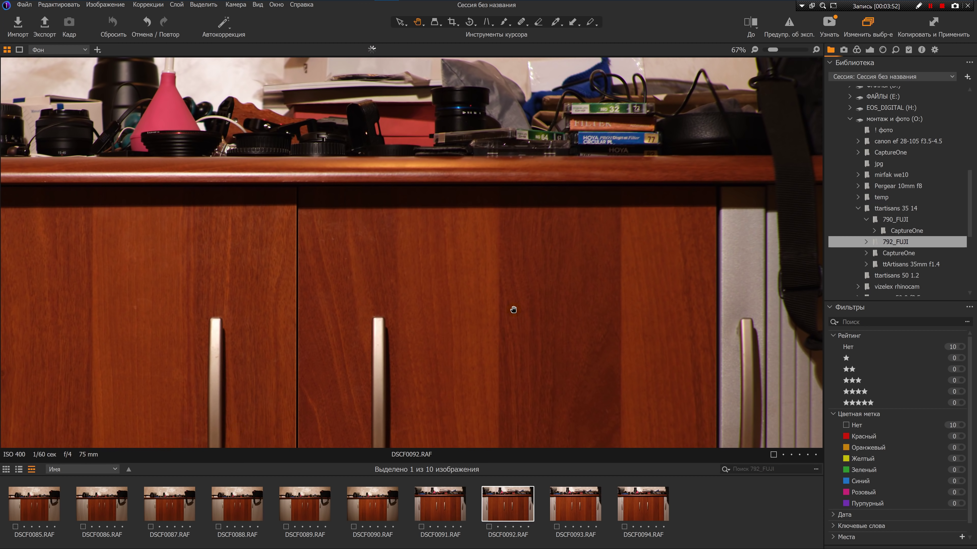
scroll(662, 353, "down", 3)
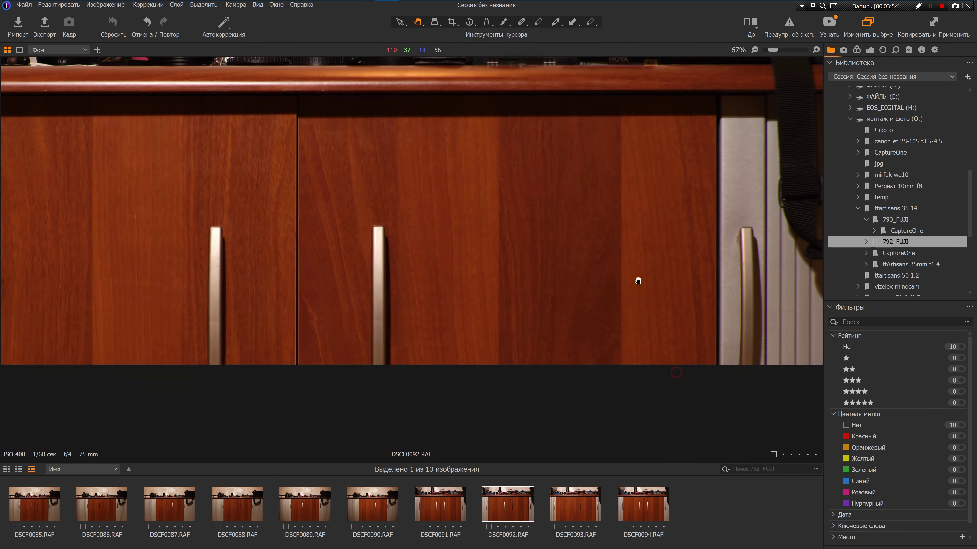
left_click_drag(269, 293, 570, 184)
left_click_drag(512, 213, 561, 294)
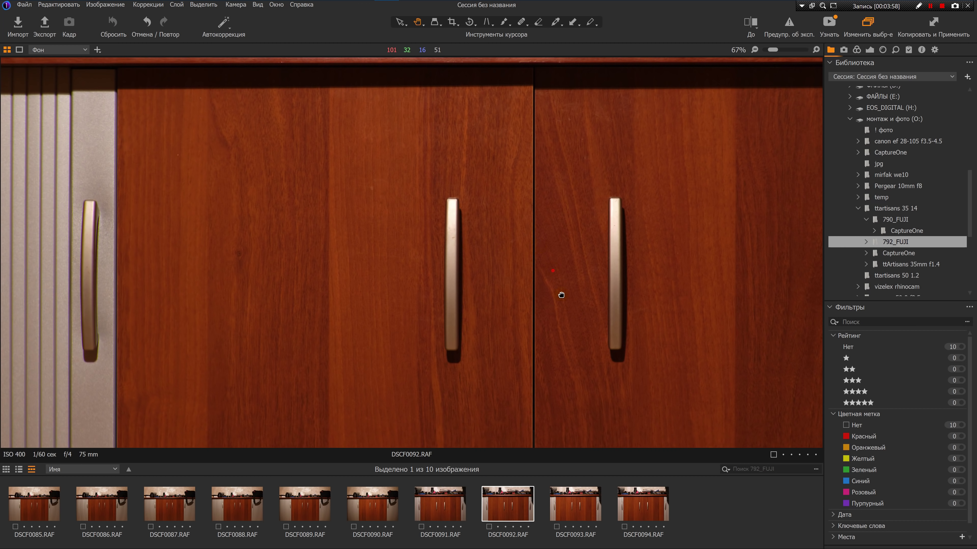
left_click_drag(379, 180, 375, 224)
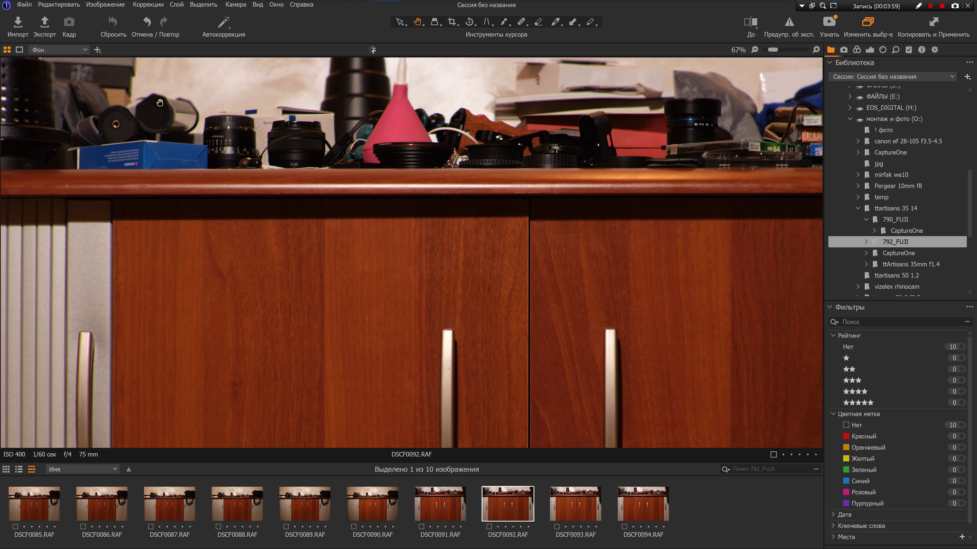
left_click_drag(501, 286, 269, 184)
left_click_drag(699, 269, 627, 310)
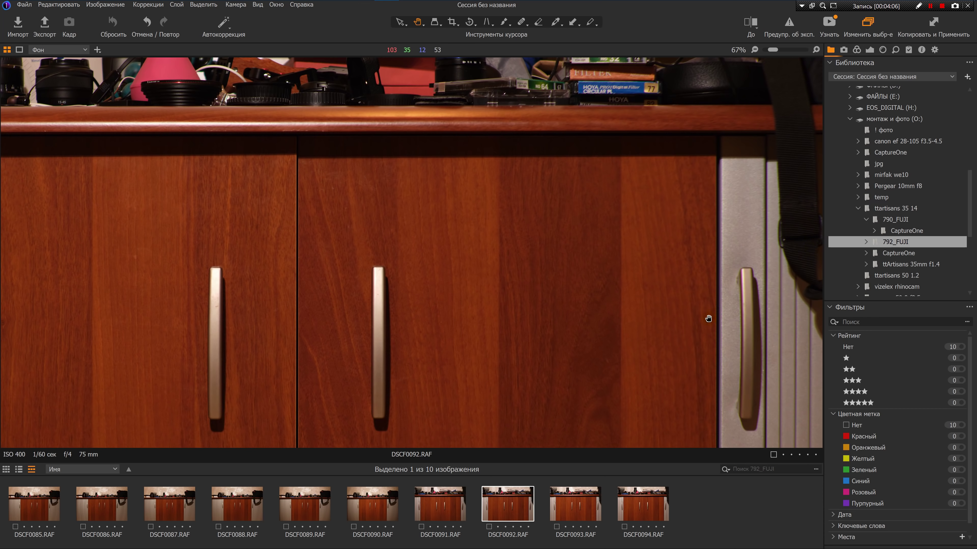
- Inspect DSCF0093.RAF (f/5.6) and DSCF0094.RAF (f/8), enlarging the latter to 100% around the shelf objects before fitting it to the view
key("Right")
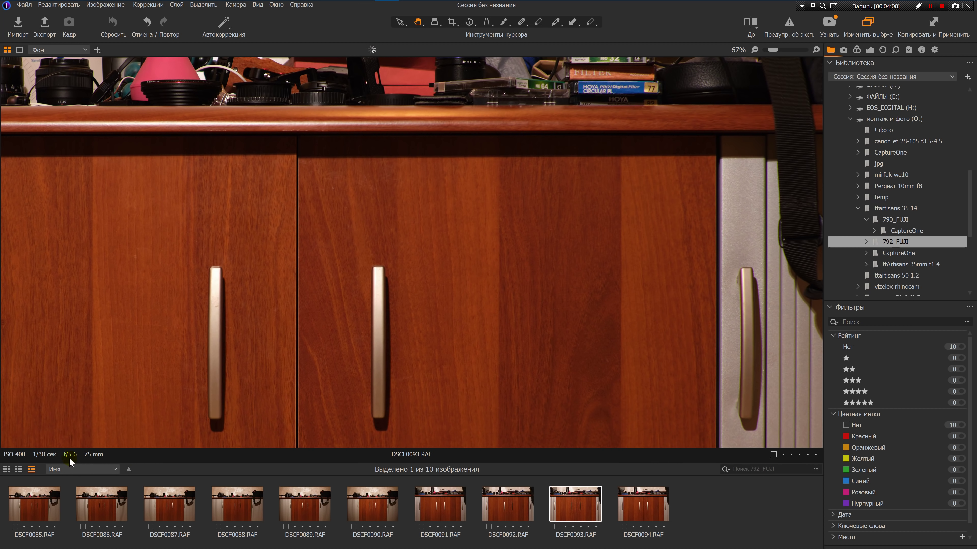
key("Right")
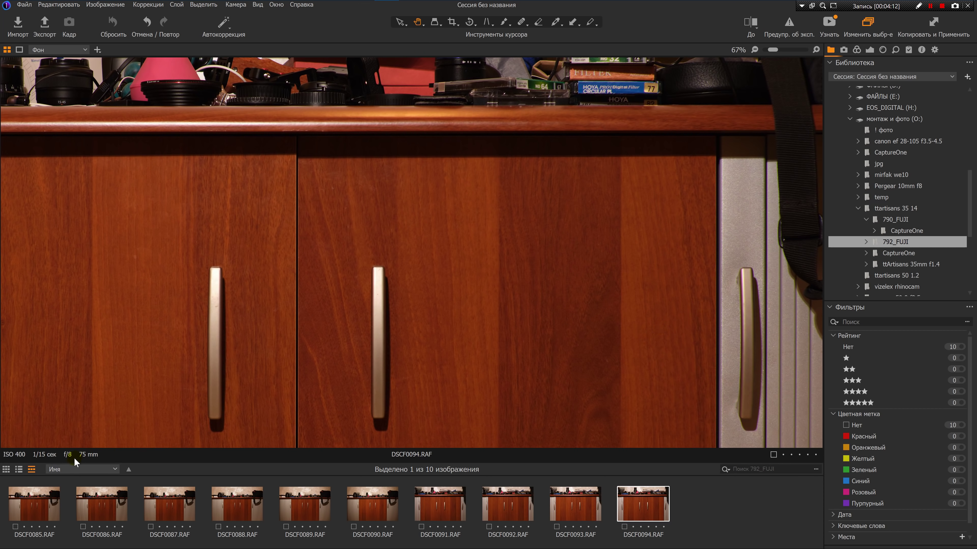
left_click_drag(535, 274, 529, 297)
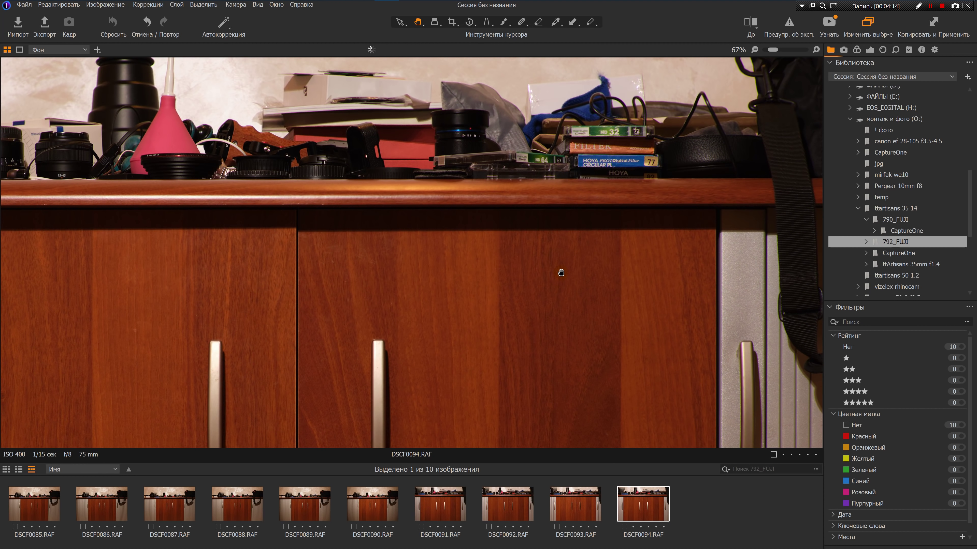
left_click_drag(303, 294, 749, 293)
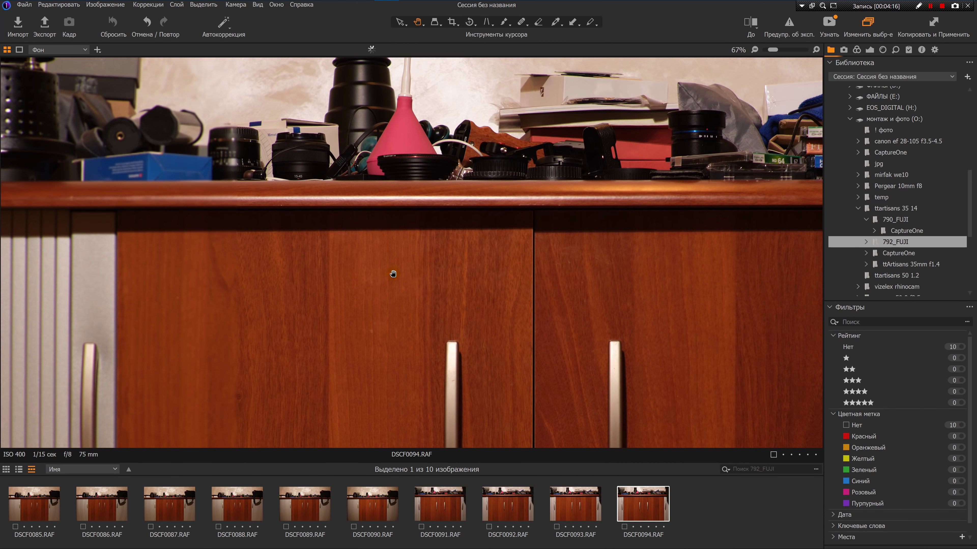
left_click_drag(216, 291, 260, 347)
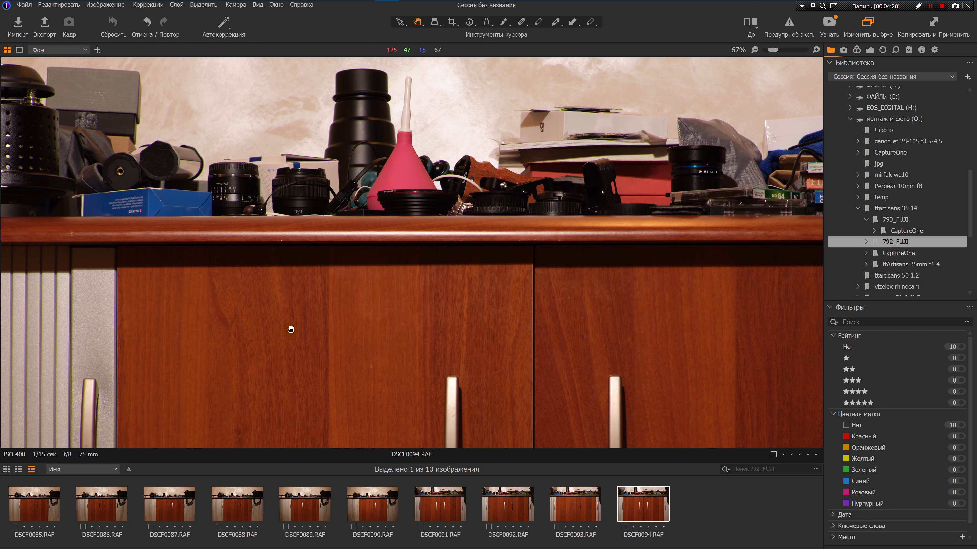
double_click(189, 201)
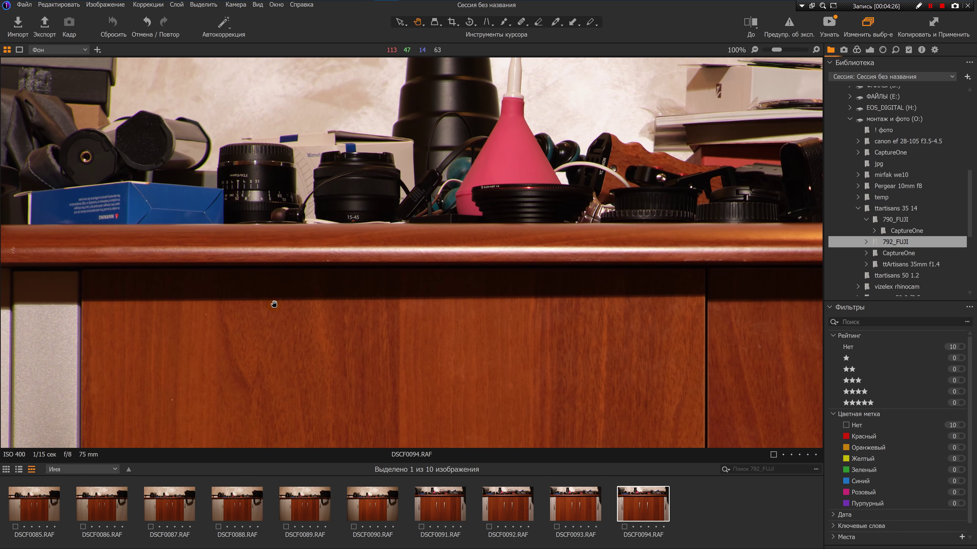
left_click_drag(273, 337, 367, 256)
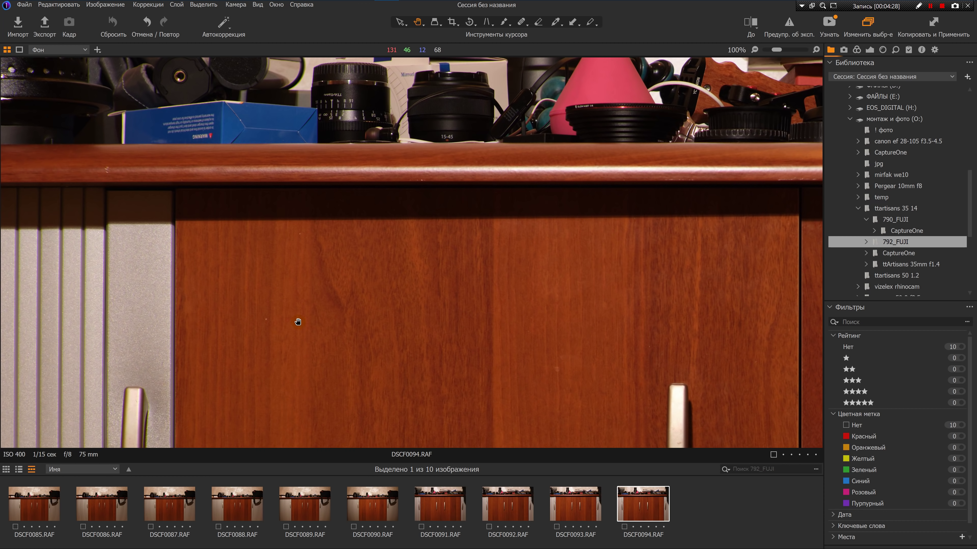
double_click(350, 364)
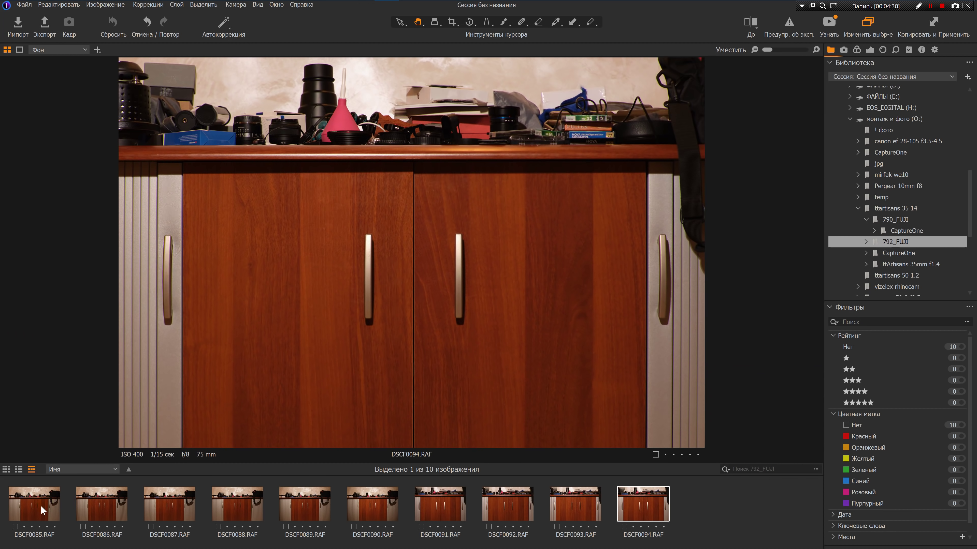
- View the f/1 shots DSCF0085.RAF and DSCF0090.RAF at 100% around the filter boxes and bag strap
left_click(34, 507)
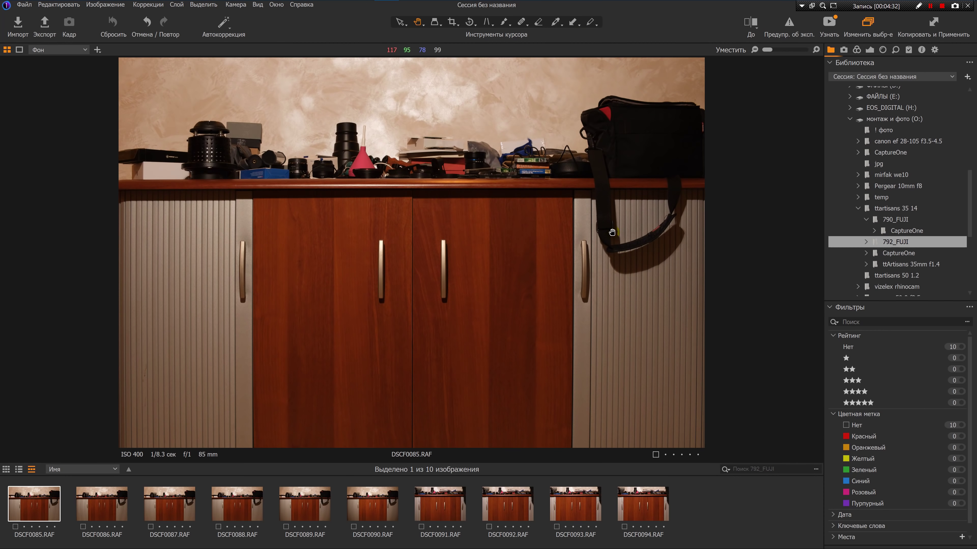
double_click(613, 230)
scroll(637, 256, "down", 3)
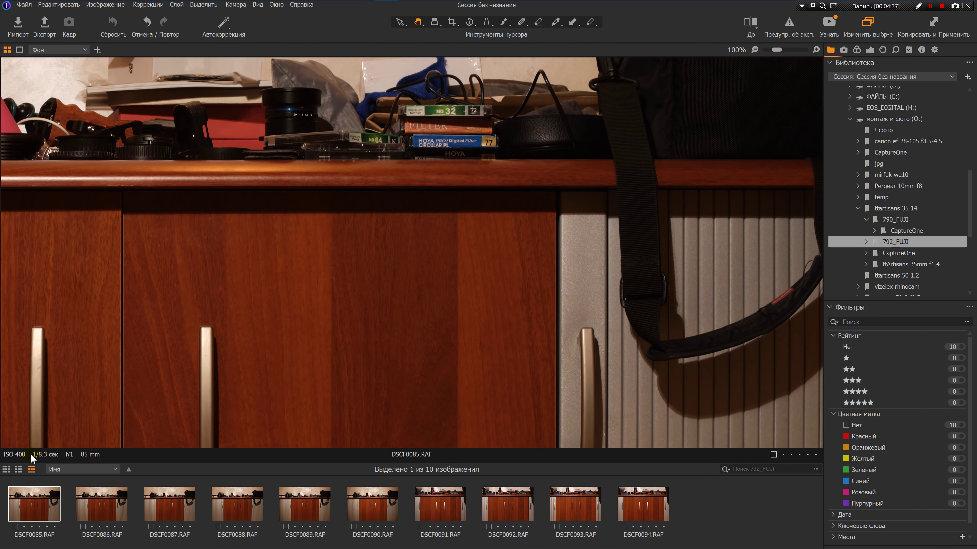
left_click(373, 518)
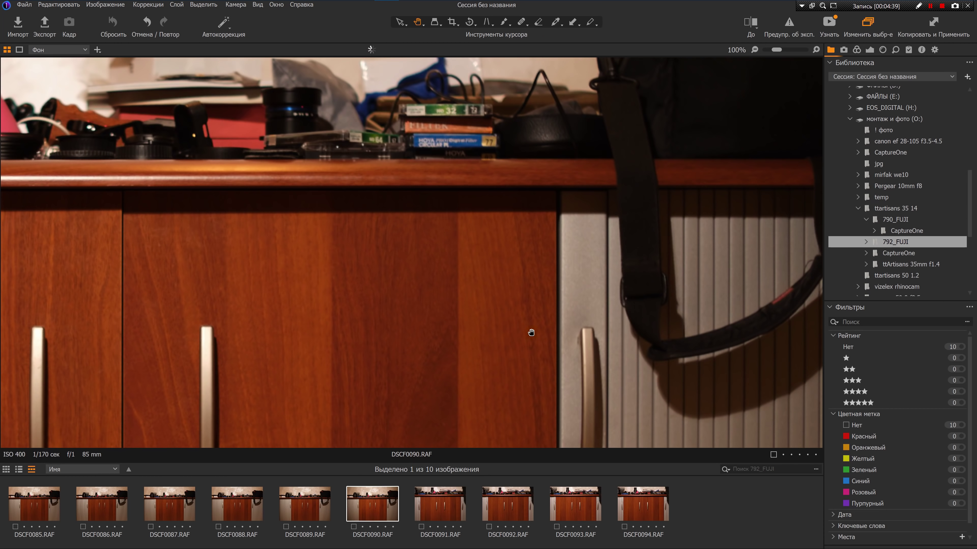
- Compare DSCF0090.RAF and DSCF0091.RAF side by side at 100%, aligning both on the filter boxes and bag strap
left_click(633, 516, "ctrl")
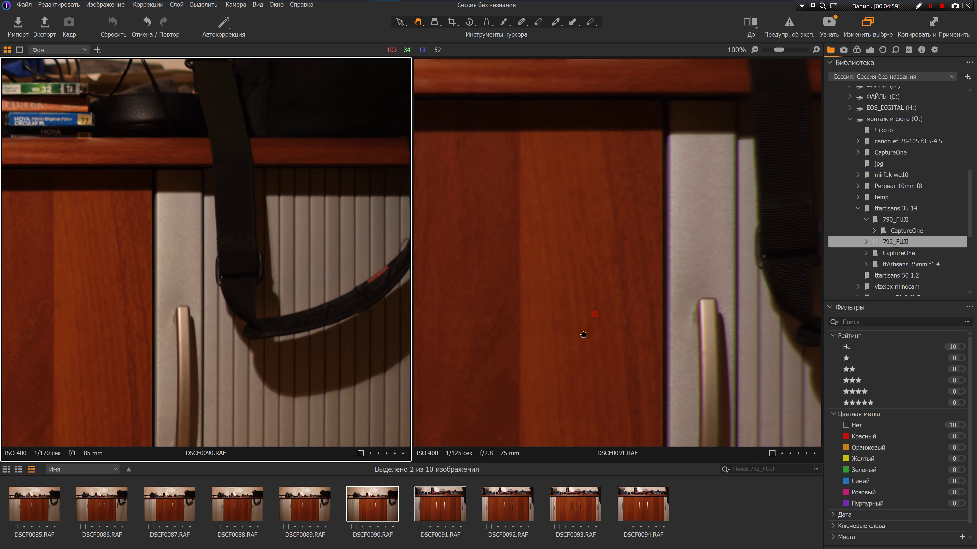
left_click_drag(583, 335, 573, 344)
left_click_drag(607, 301, 575, 353)
left_click_drag(311, 231, 360, 225)
left_click_drag(512, 242, 512, 250)
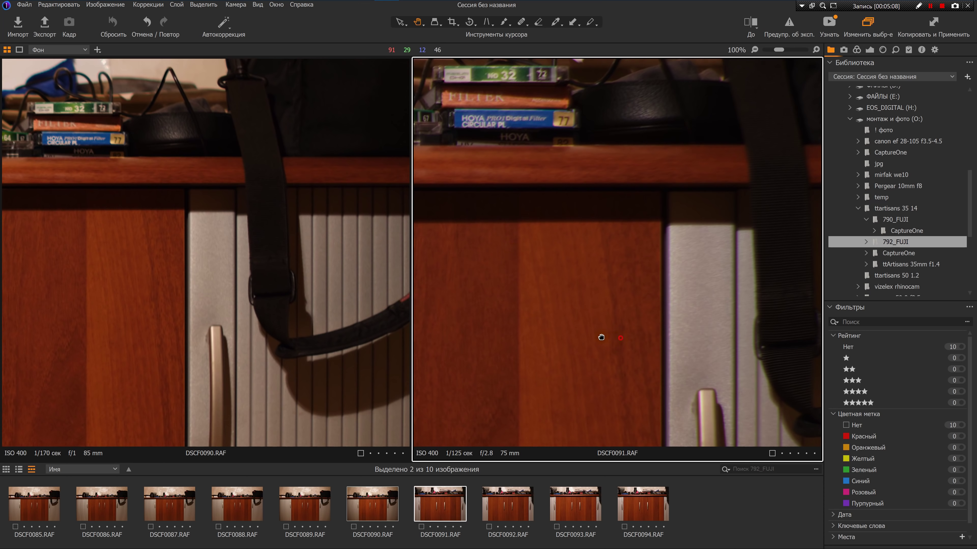
left_click_drag(614, 339, 577, 333)
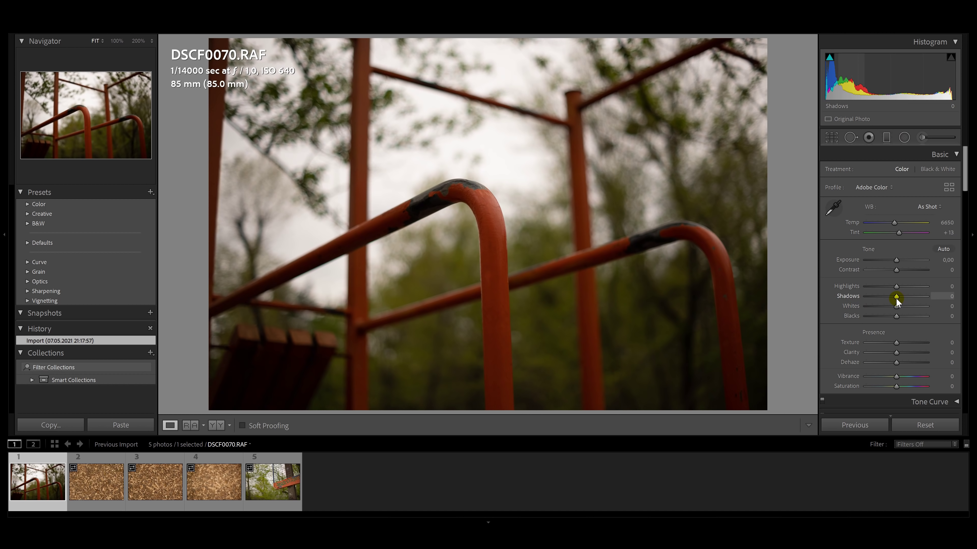
- In Lightroom Classic, set DSCF0070.RAF to Exposure +0.55, Highlights −94, Shadows +56 and Whites −46
left_click_drag(896, 298, 868, 289)
left_click_drag(419, 157, 537, 180)
left_click_drag(893, 308, 900, 260)
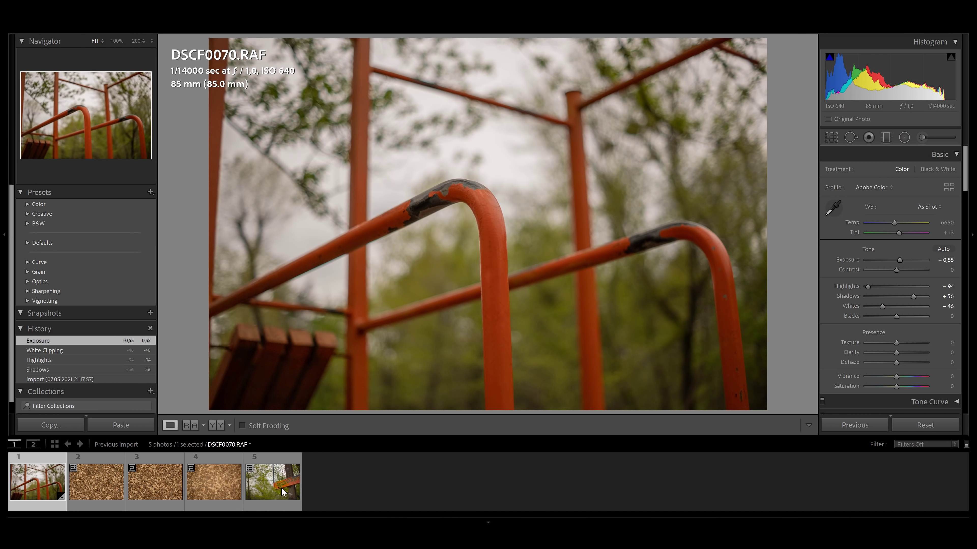
- Open DSCF0078.RAF, the photo of the orange graffitied board, and lower its Highlights
mouse_move(277, 484)
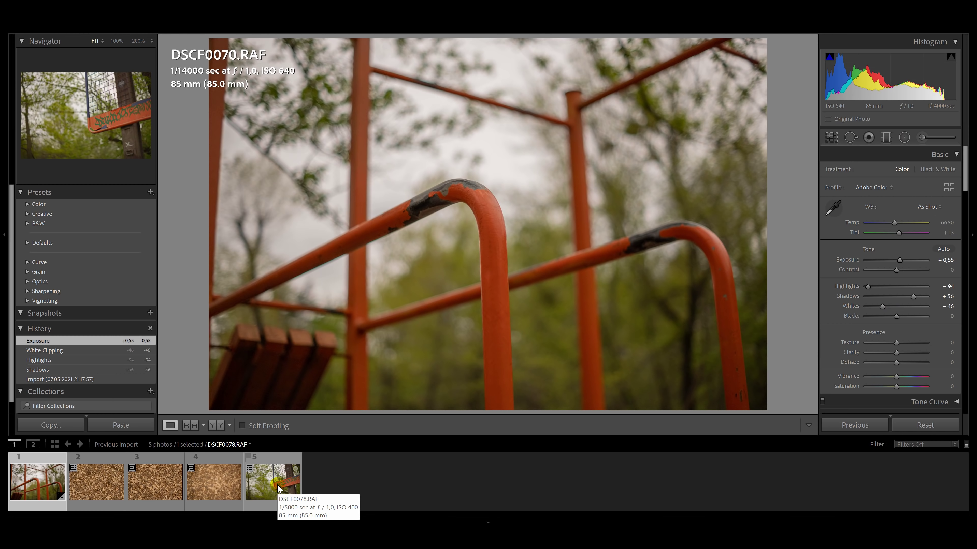
left_click(277, 484)
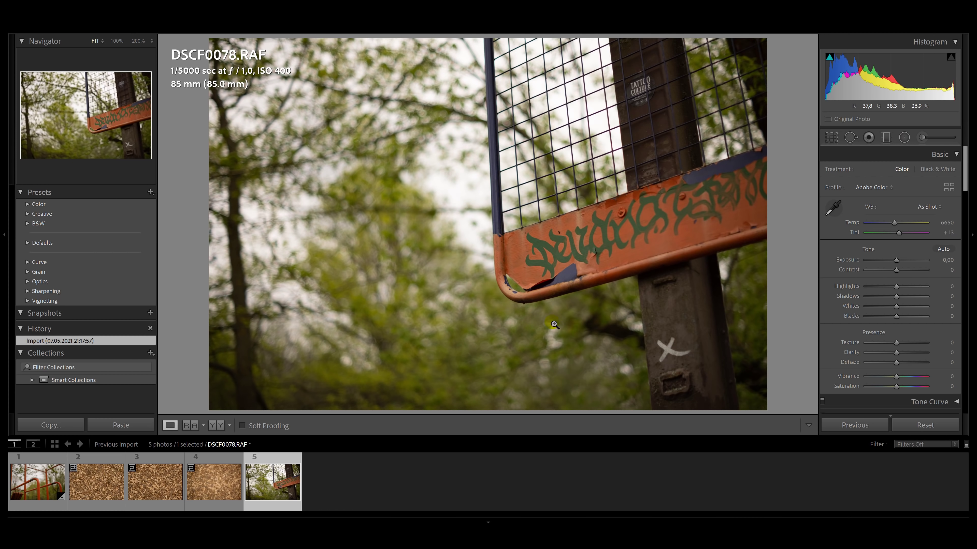
mouse_move(895, 286)
left_mouse_down()
mouse_move(841, 286)
mouse_move(881, 291)
left_mouse_up()
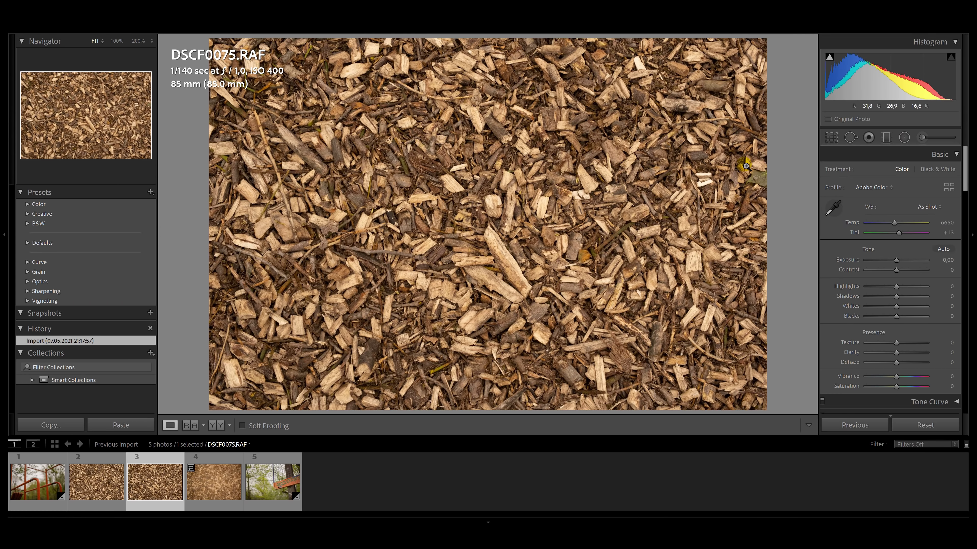
- Examine the wood-chip texture of DSCF0075.RAF at 100%, checking sharpness in the corners, along the edges and at the centre
left_click(745, 84)
left_click_drag(692, 322, 673, 266)
left_click_drag(630, 369, 556, 266)
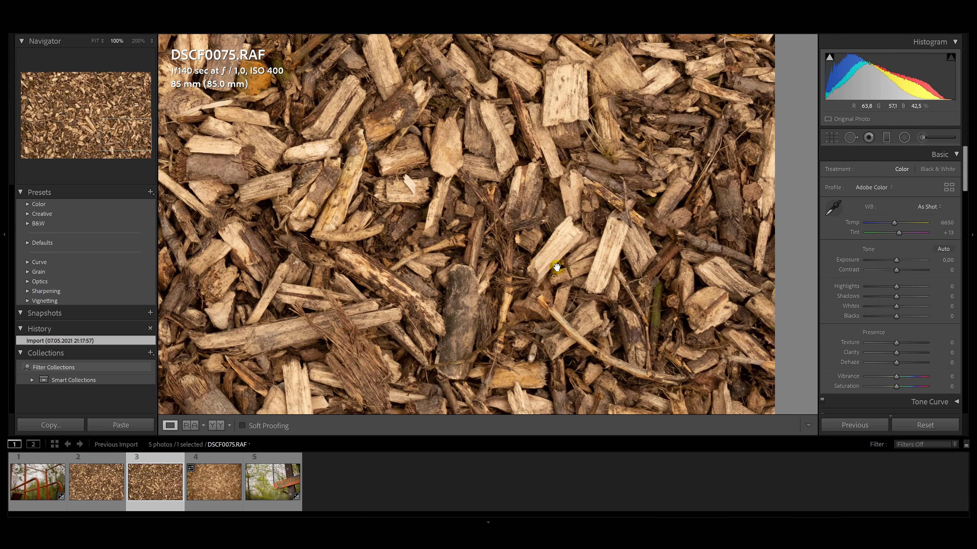
left_click_drag(490, 325, 542, 213)
left_click_drag(474, 262, 626, 251)
left_click_drag(358, 266, 621, 265)
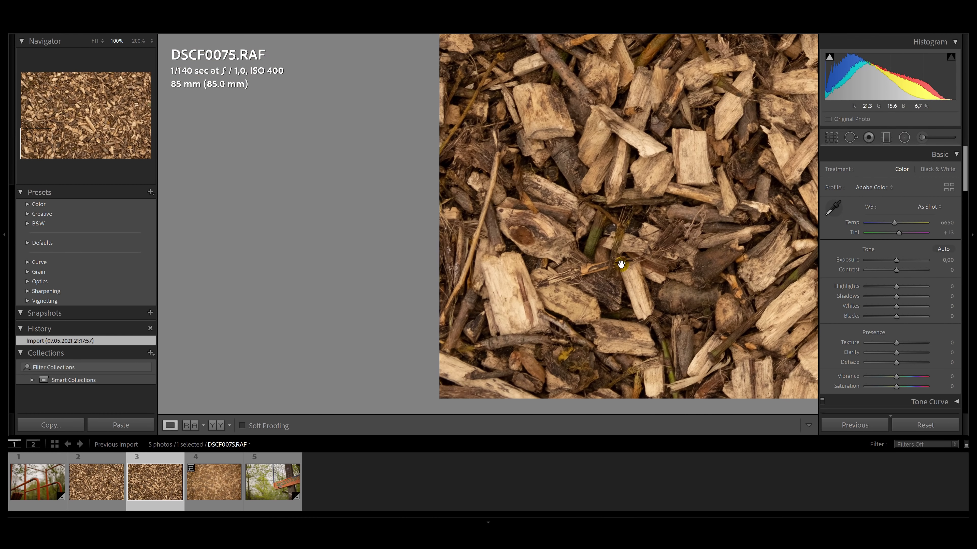
left_click_drag(697, 154, 484, 328)
left_click_drag(562, 248, 433, 298)
left_click_drag(465, 207, 447, 261)
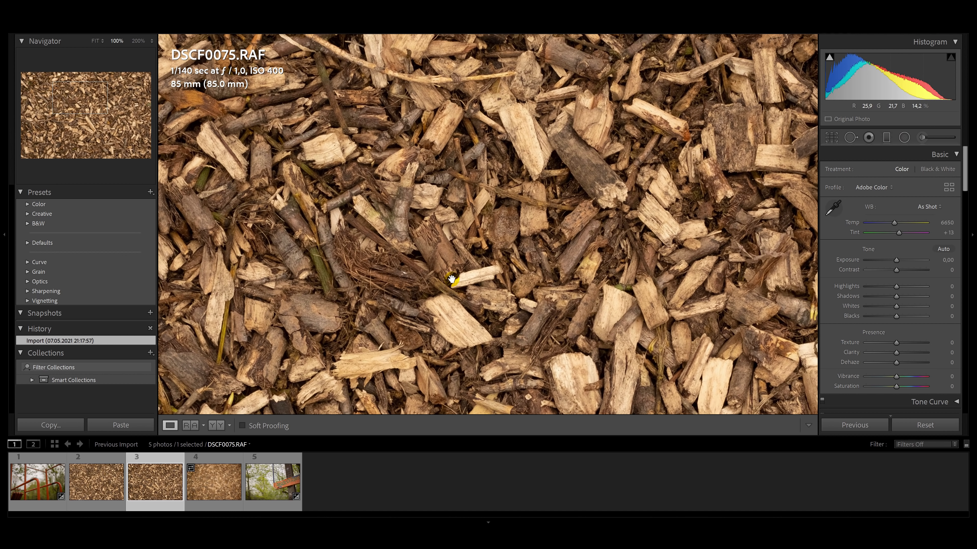
- Examine the wood chips in DSCF0074.RAF across the frame at 100%, and compare DSCF0075.RAF with the defocused DSCF0077.RAF
key("Left")
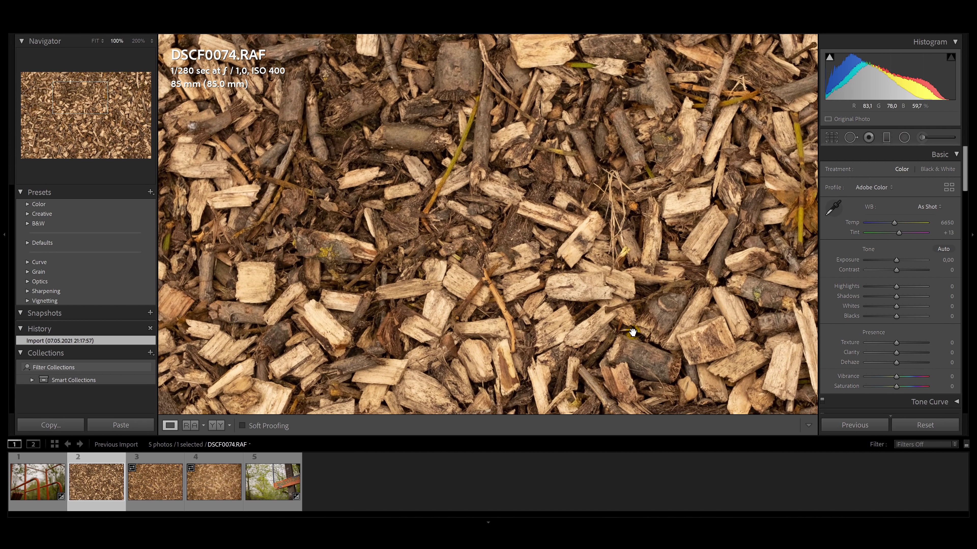
left_click_drag(628, 329, 392, 207)
left_click_drag(581, 245, 454, 177)
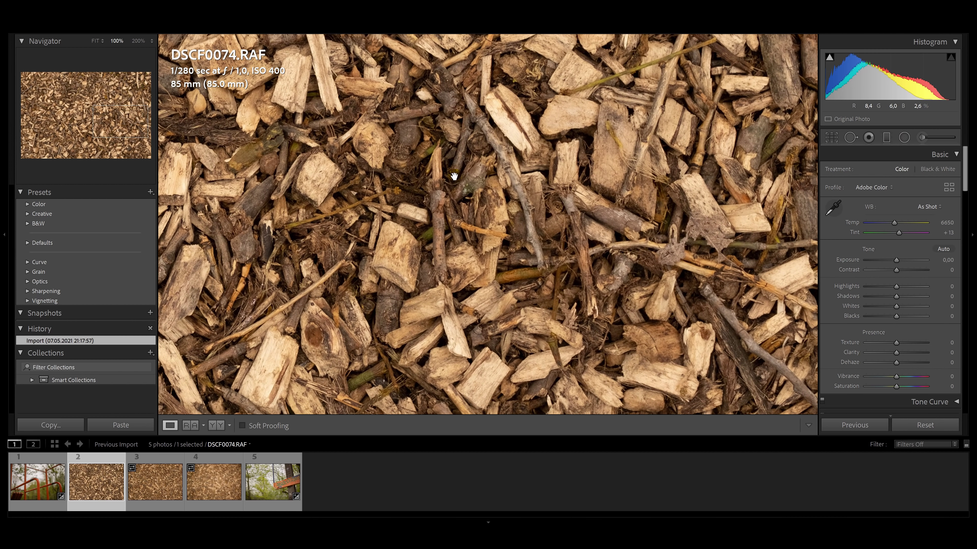
left_click_drag(700, 321, 378, 159)
left_click_drag(385, 283, 445, 162)
left_click_drag(386, 195, 695, 346)
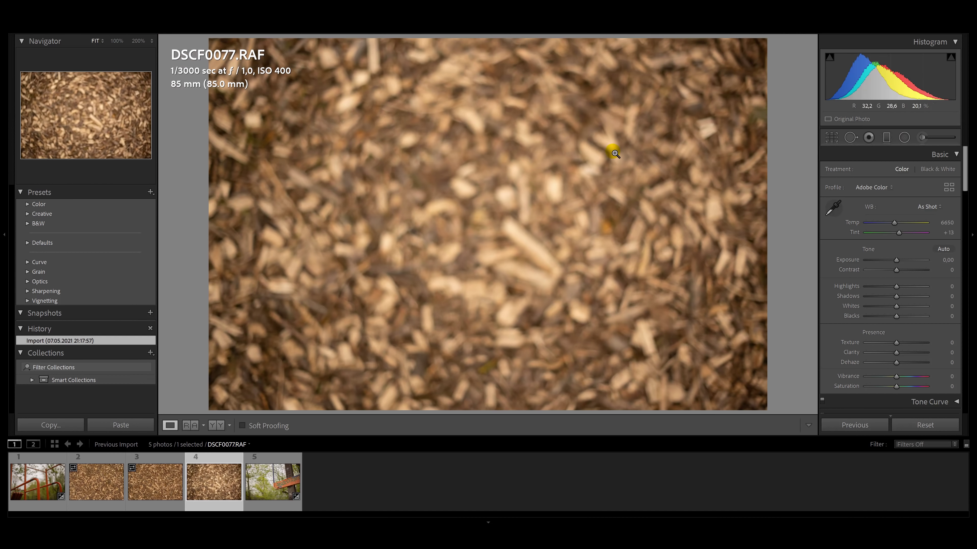
key("Left")
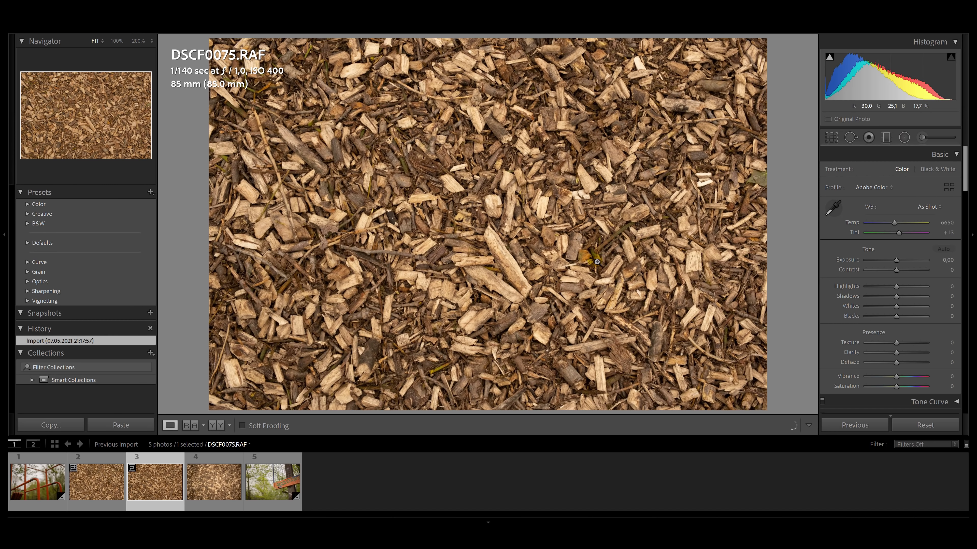
key("Right")
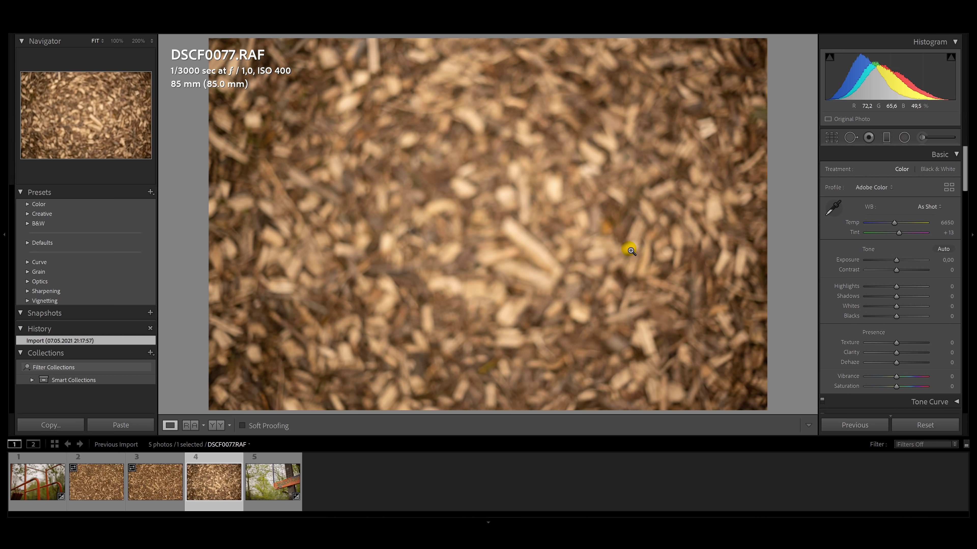
- Set the muddy-field photo DSCF3998.RAF to Highlights −100, Contrast +8, Temp 5992 and Whites −27
left_click_drag(893, 293, 838, 288)
left_click(884, 306)
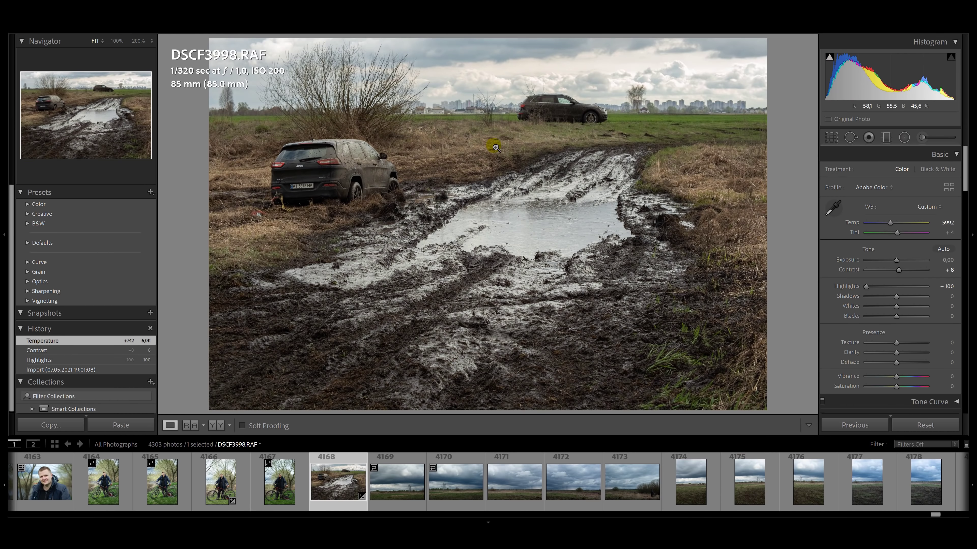
left_click(338, 75)
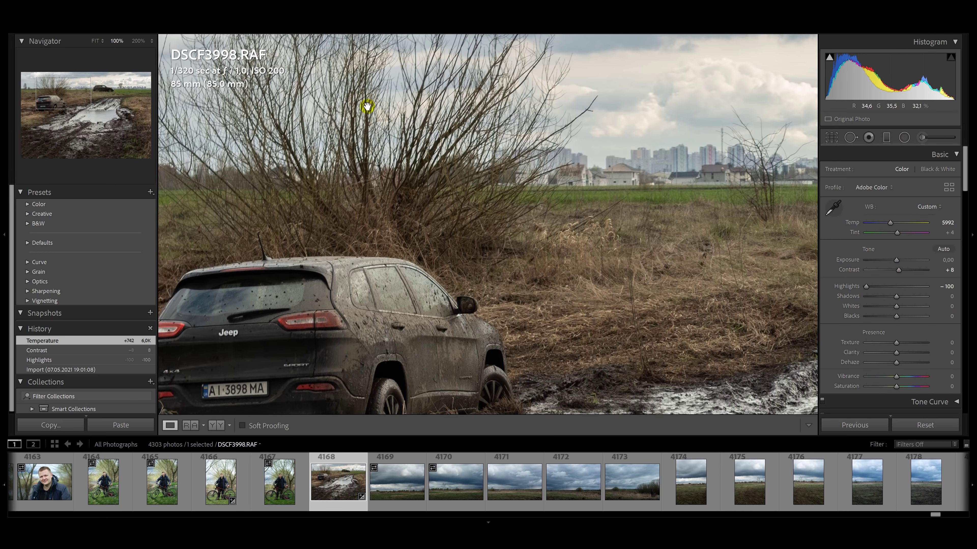
left_click_drag(376, 126, 565, 188)
left_click_drag(440, 195, 525, 173)
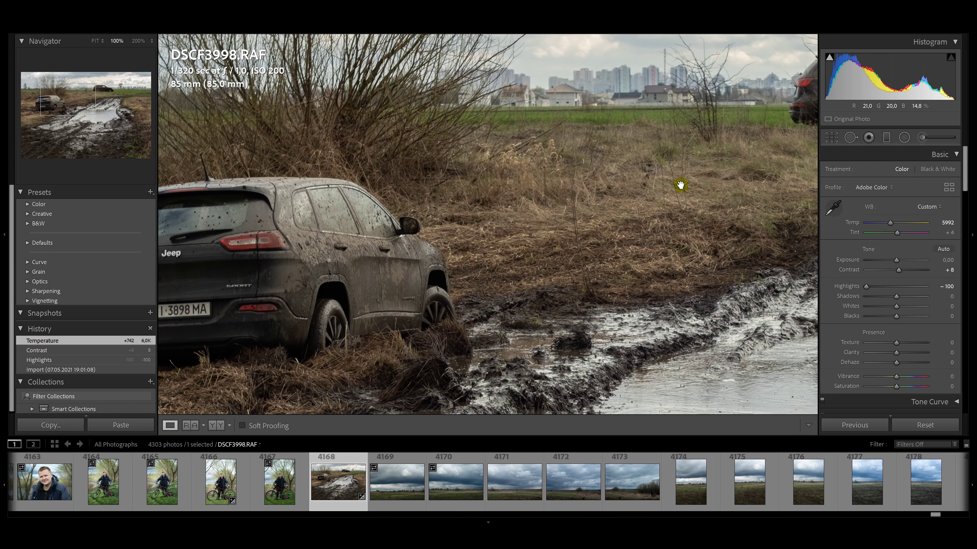
left_click(732, 191)
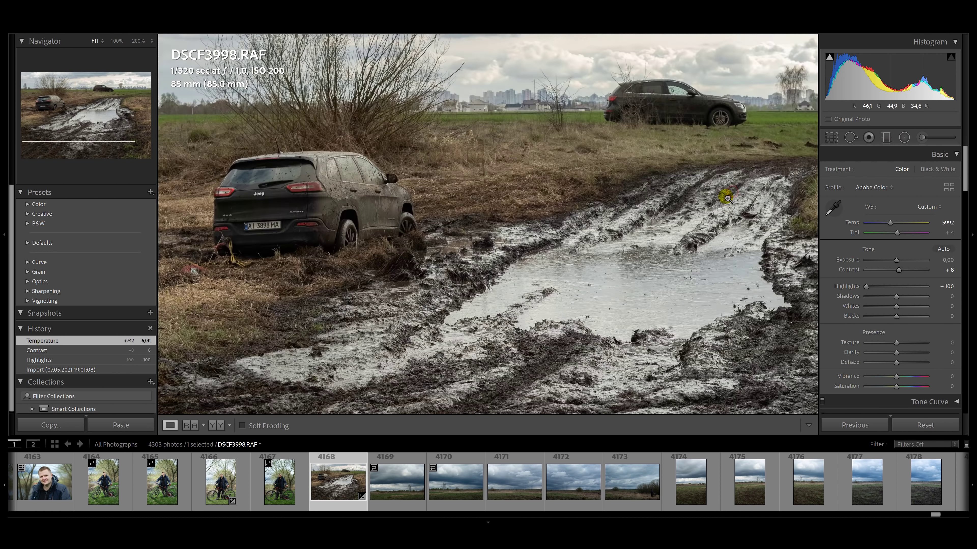
left_click(690, 231)
left_click(696, 234)
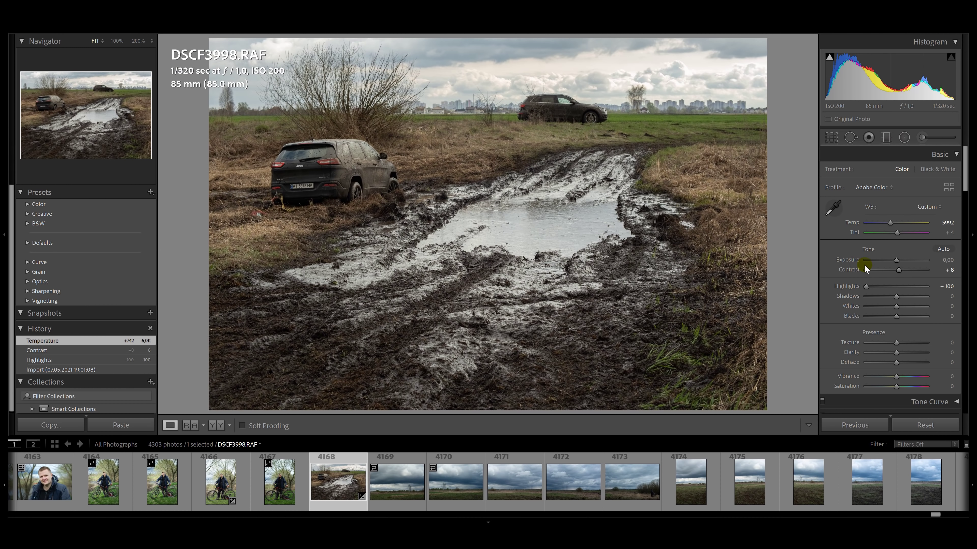
mouse_move(899, 308)
left_mouse_down()
mouse_move(910, 307)
mouse_move(890, 308)
mouse_move(914, 310)
mouse_move(888, 310)
left_mouse_up()
left_click_drag(896, 262, 896, 263)
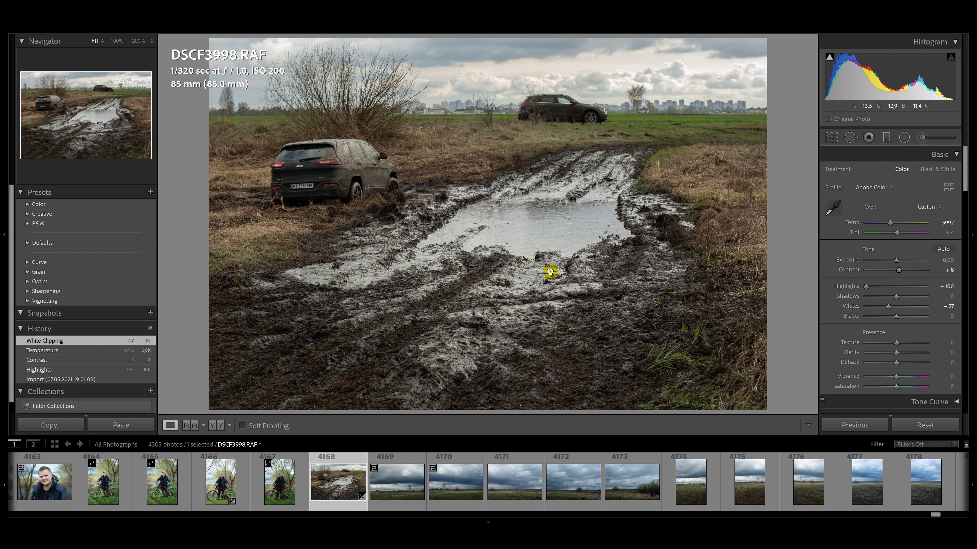
- Examine DSCF3998.RAF at 100%, checking detail in the puddle, the mud ruts and the grass on both sides
left_click(552, 274)
left_click_drag(450, 264, 645, 271)
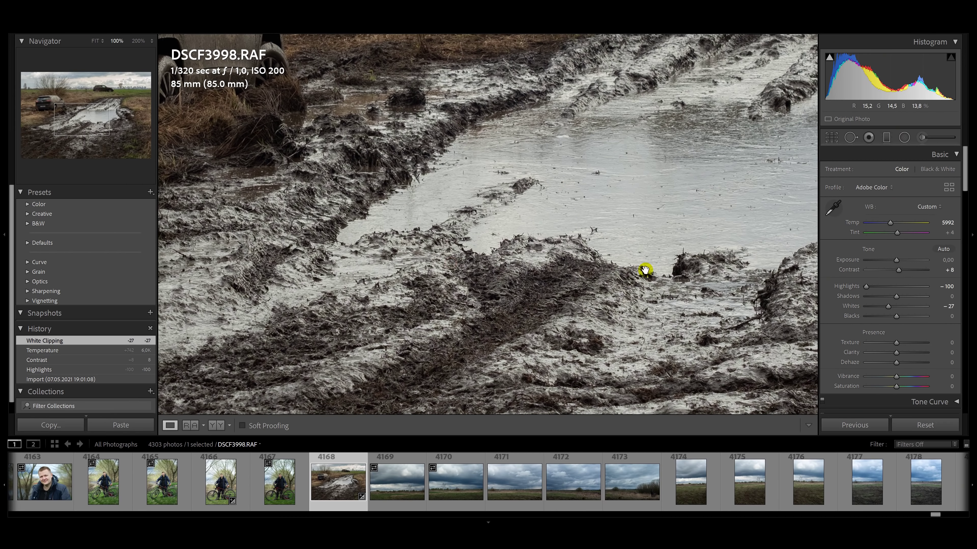
left_click_drag(588, 216, 360, 289)
left_click_drag(707, 240, 434, 147)
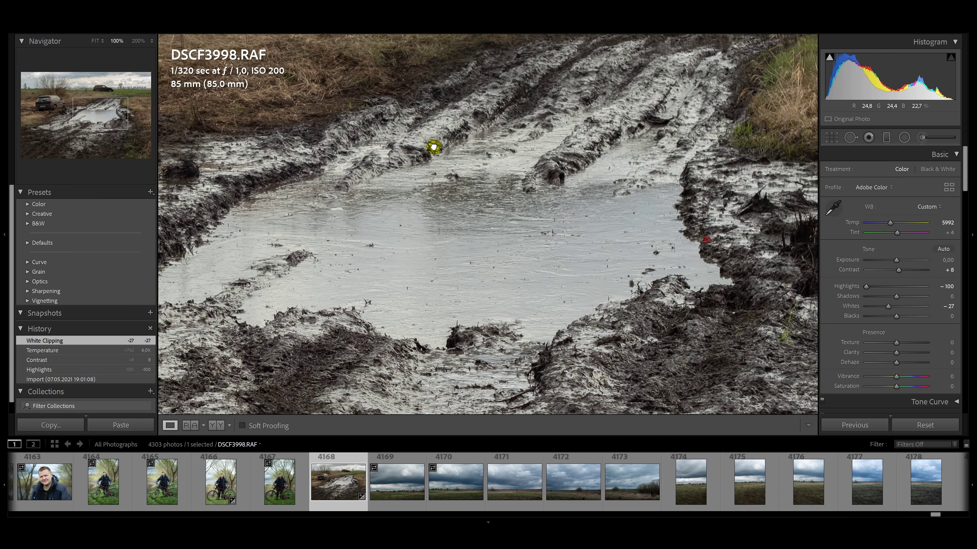
left_click_drag(563, 253, 371, 323)
left_click_drag(416, 153, 530, 386)
left_click_drag(472, 333, 517, 349)
left_click_drag(394, 279, 613, 79)
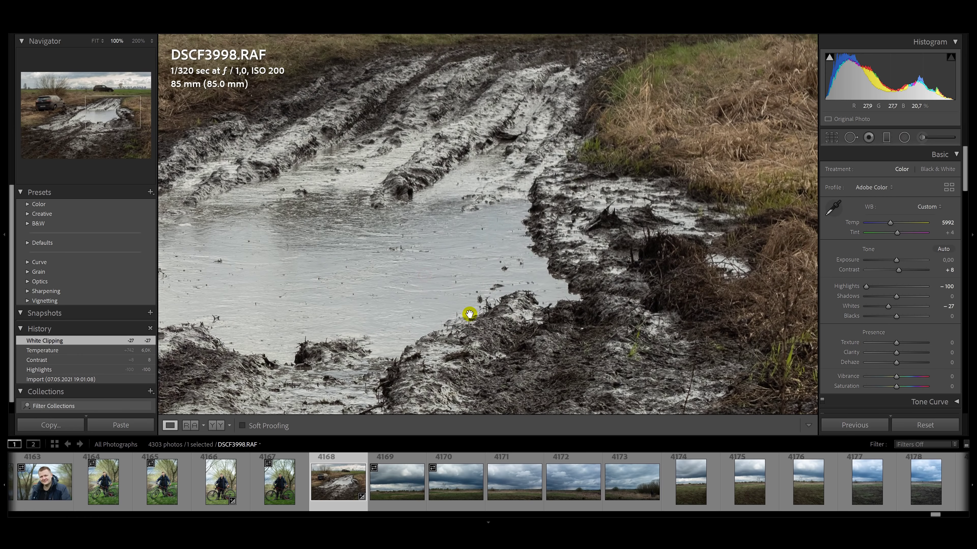
left_click_drag(469, 314, 589, 153)
left_click_drag(400, 280, 688, 263)
left_click_drag(403, 258, 689, 273)
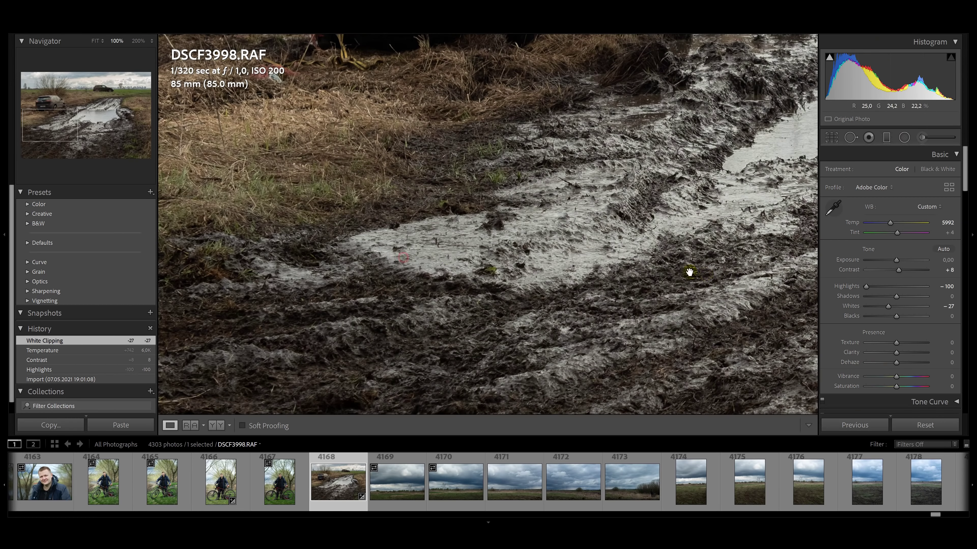
left_click_drag(524, 262, 534, 281)
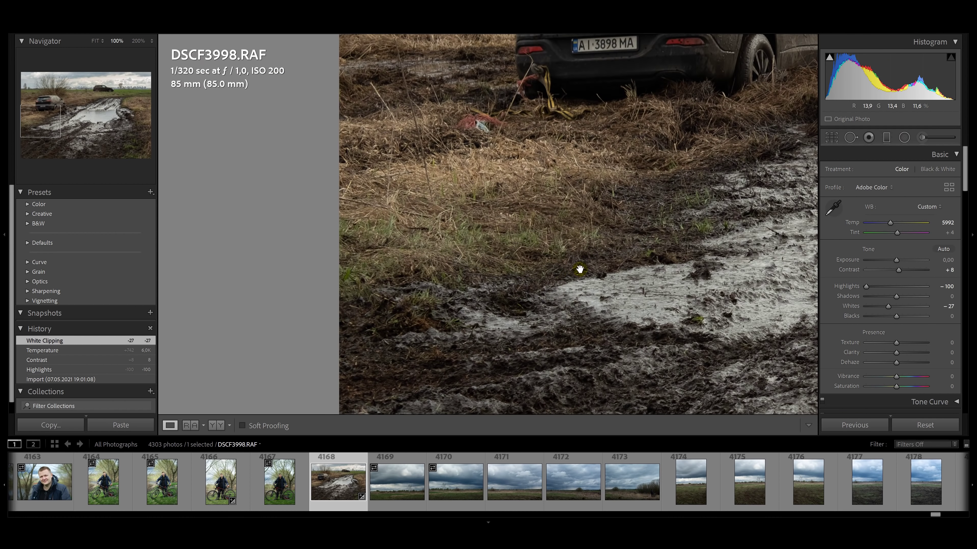
left_click_drag(631, 236, 610, 303)
left_click_drag(693, 325, 421, 201)
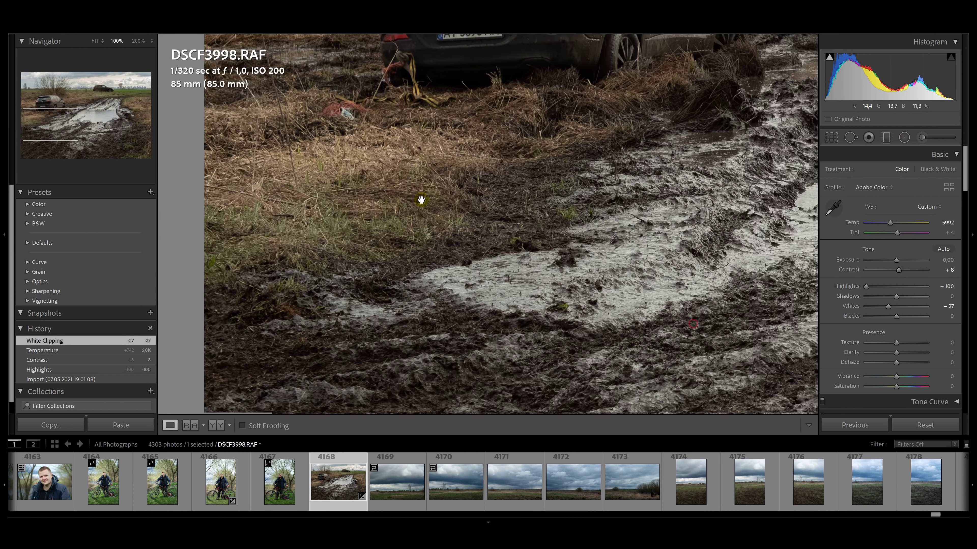
left_click_drag(700, 240, 388, 239)
left_click_drag(642, 238, 414, 252)
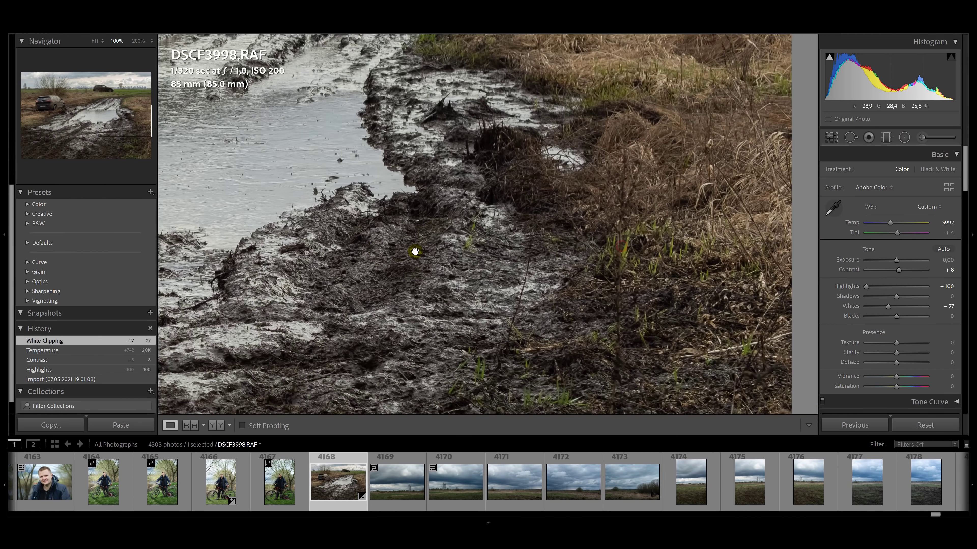
left_click_drag(441, 299, 584, 218)
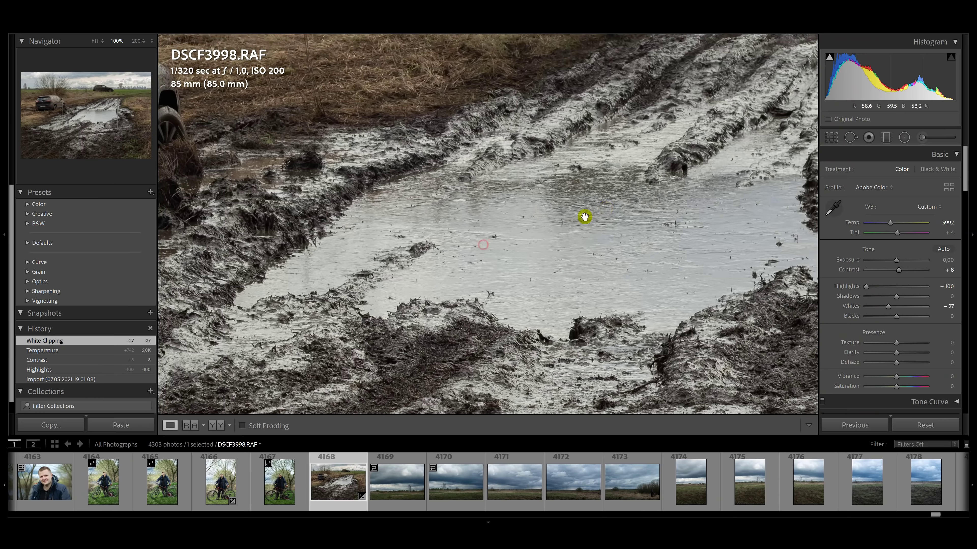
left_click(552, 213)
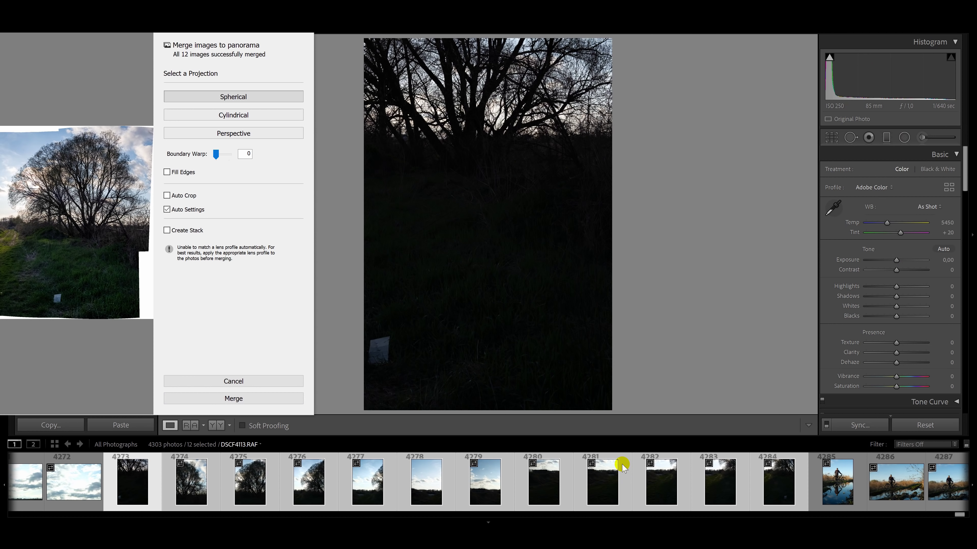
- Merge the 12 selected tree and field shots into a Spherical panorama with Auto Settings enabled
left_click_drag(161, 41, 290, 58)
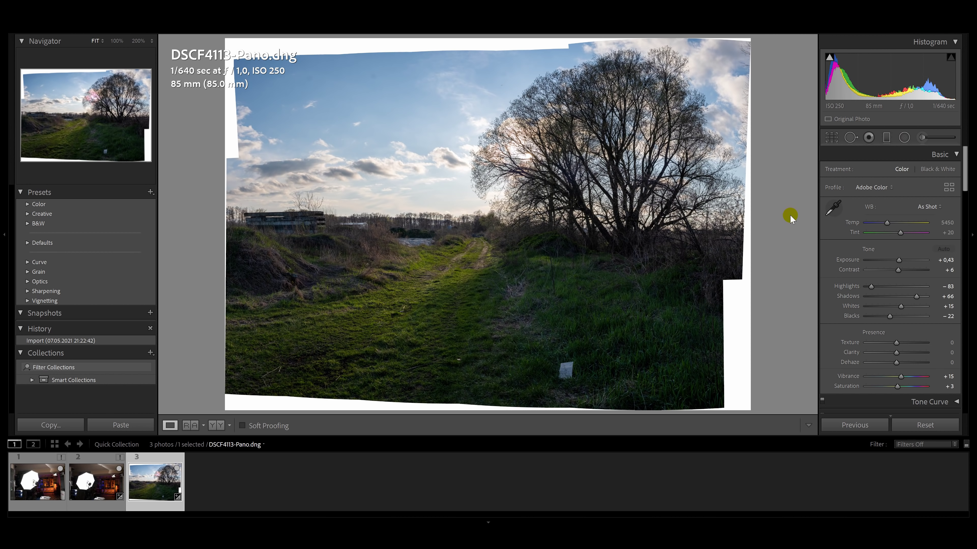
- Set DSCF4113-Pano.dng to Highlights −100, Shadows +78, Whites −100, Exposure +0.88, Temp 6286 and Contrast +15
left_click_drag(872, 288, 858, 309)
left_click_drag(900, 264, 901, 262)
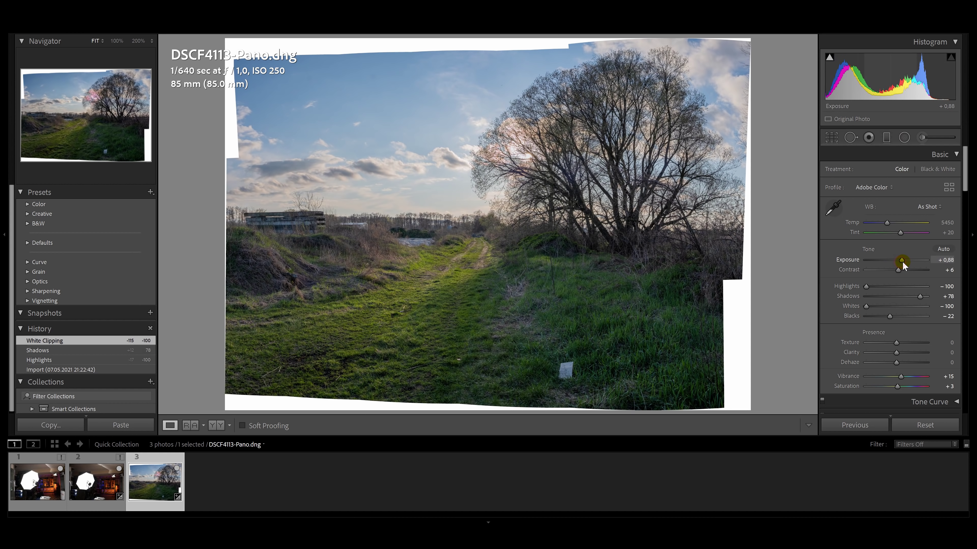
left_click_drag(886, 223, 890, 222)
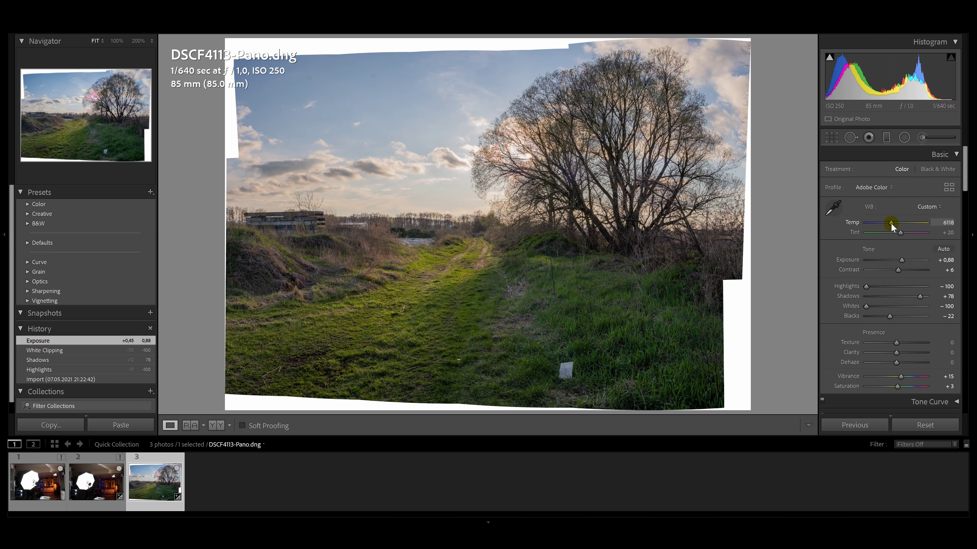
left_click_drag(899, 270, 901, 270)
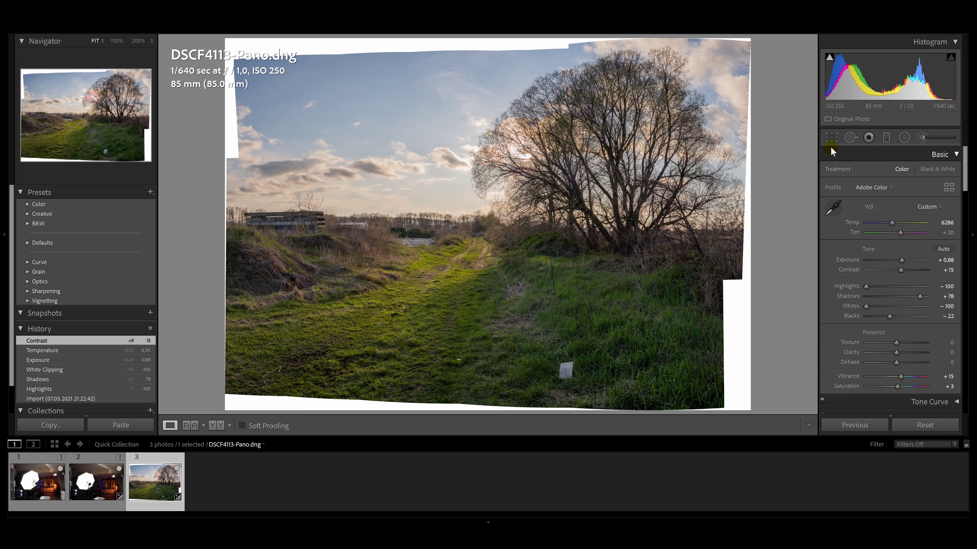
- Crop the panorama on all four sides to trim away its uneven white borders
left_click(831, 138)
left_click_drag(736, 403, 728, 402)
left_click_drag(482, 49, 488, 59)
left_click_drag(256, 275, 272, 275)
left_click_drag(482, 389, 481, 370)
key("Return")
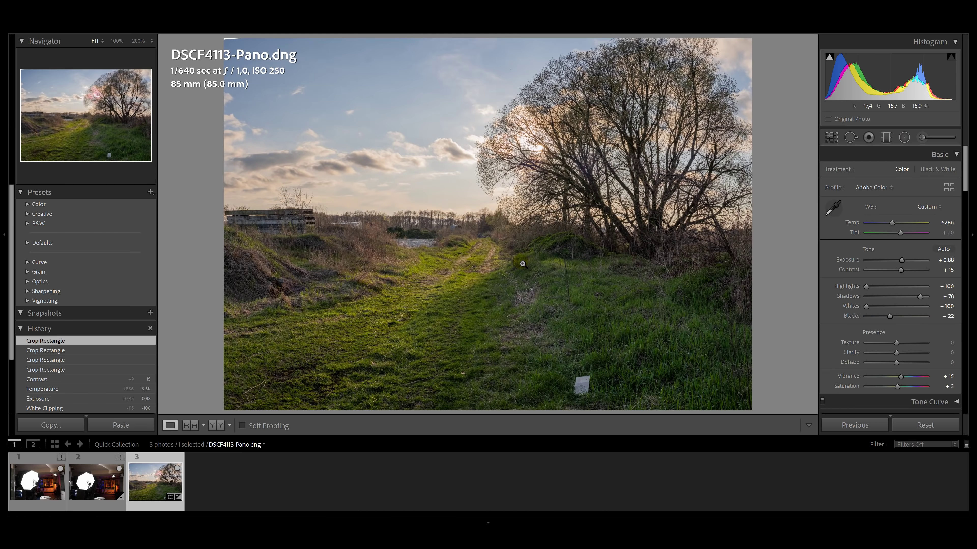
- Show the panorama's pixel dimensions in the photo info overlay and multiply 11906 by 8391 in the Calculator
left_click(655, 72)
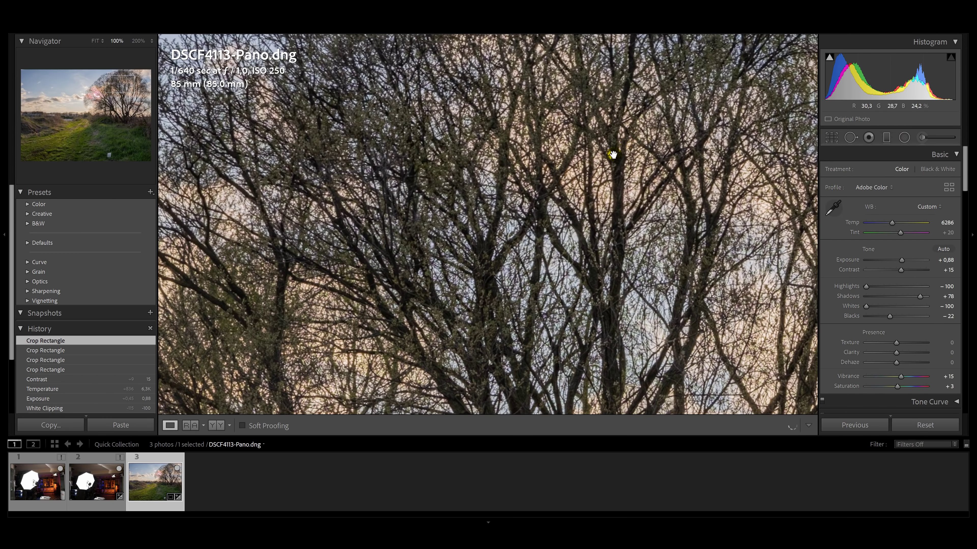
left_click_drag(686, 146, 414, 211)
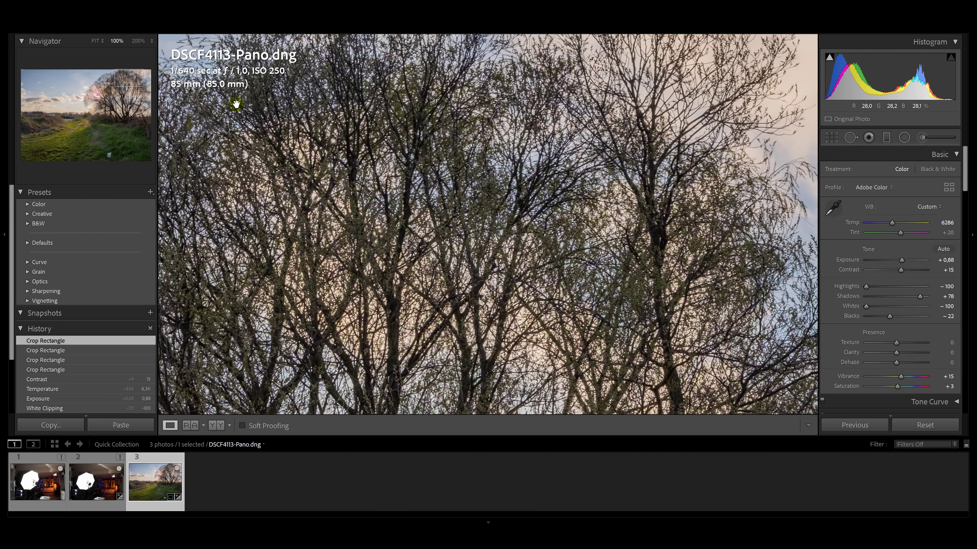
key("i")
key("i")
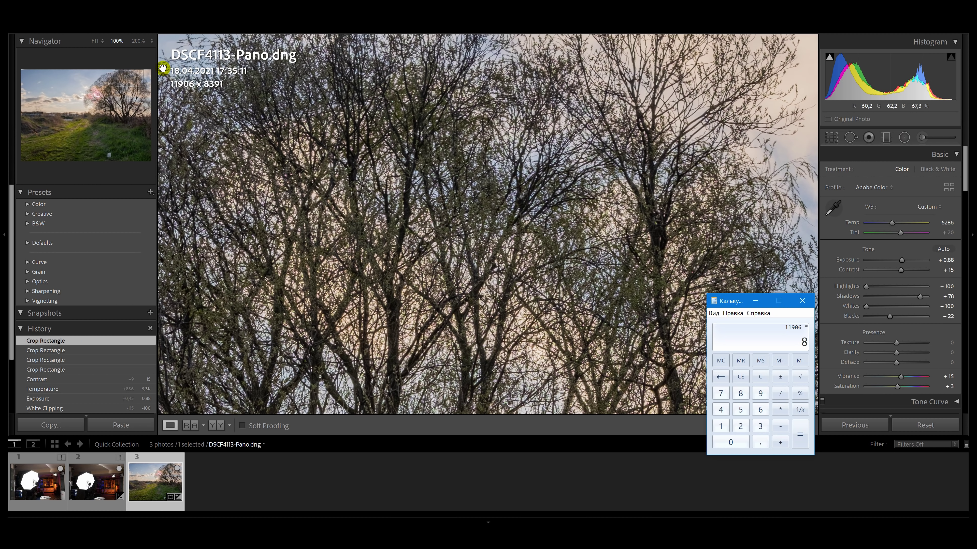
key("Return")
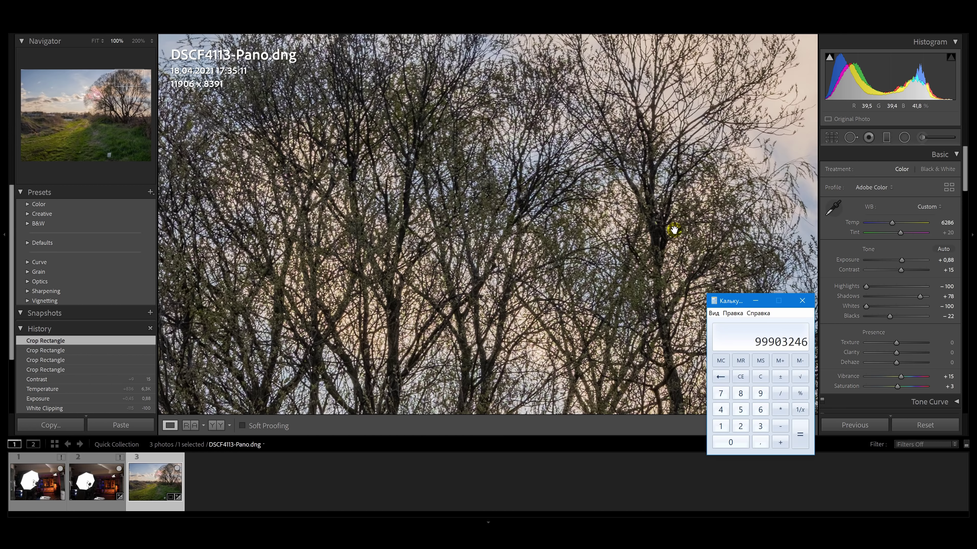
left_click(808, 303)
- Examine the panorama at 100%, from the concrete slabs and shed across to the tree branches at the opposite edge
left_click(724, 227)
left_click(327, 271)
left_click_drag(383, 145, 550, 351)
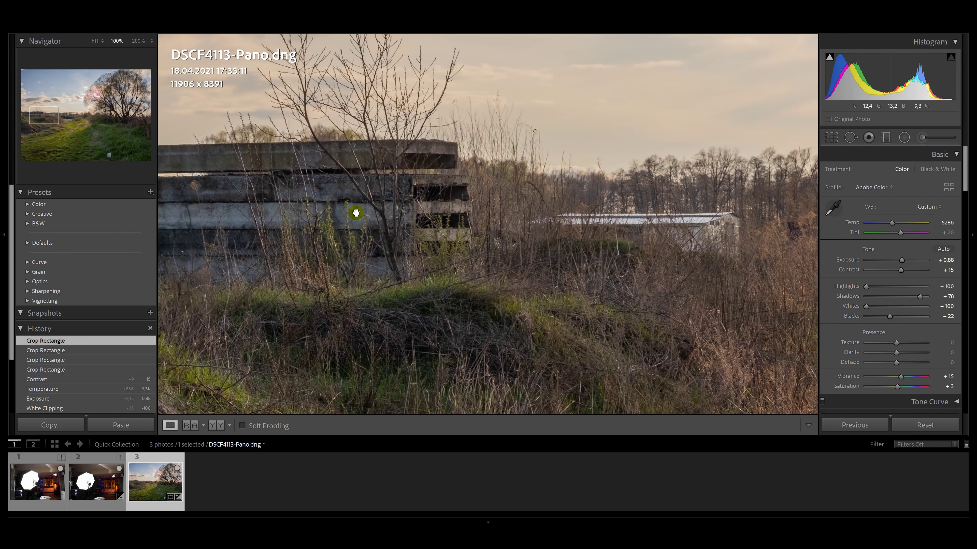
left_click_drag(356, 214, 573, 242)
left_click_drag(454, 234, 505, 248)
left_click_drag(645, 280, 350, 263)
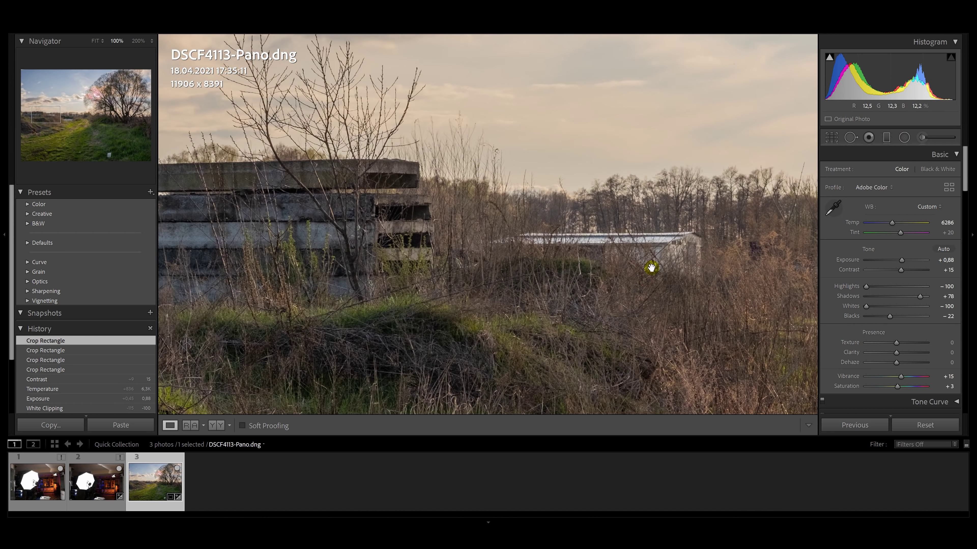
left_click_drag(702, 337, 374, 190)
left_click_drag(603, 264, 379, 275)
left_click_drag(694, 259, 323, 185)
left_click_drag(384, 187, 171, 189)
left_click_drag(629, 177, 590, 314)
left_click_drag(650, 337, 390, 147)
left_click_drag(676, 192, 509, 303)
left_click_drag(649, 181, 490, 310)
left_click_drag(689, 157, 527, 273)
left_click_drag(669, 141, 599, 291)
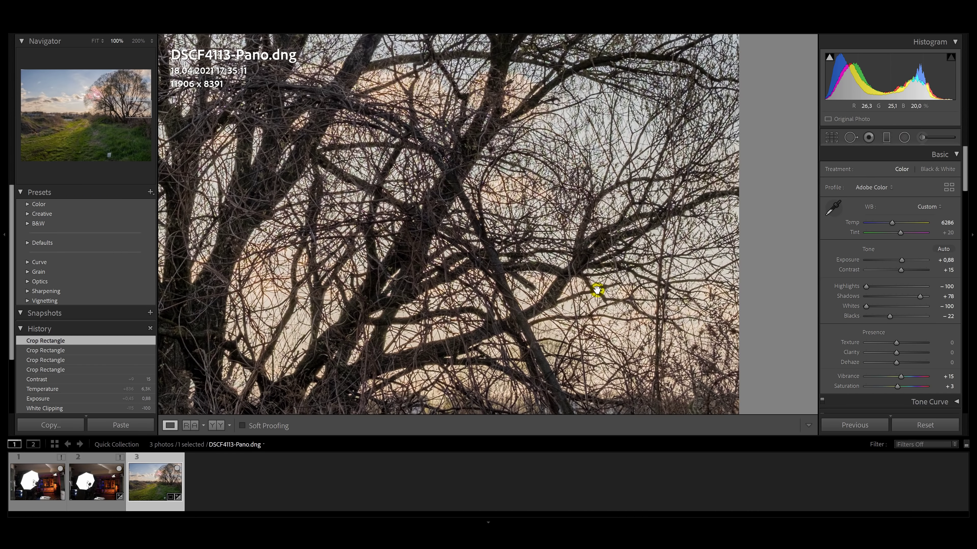
left_click_drag(629, 190, 648, 23)
left_click_drag(610, 299, 646, 58)
left_click_drag(549, 294, 597, 207)
left_click(596, 207)
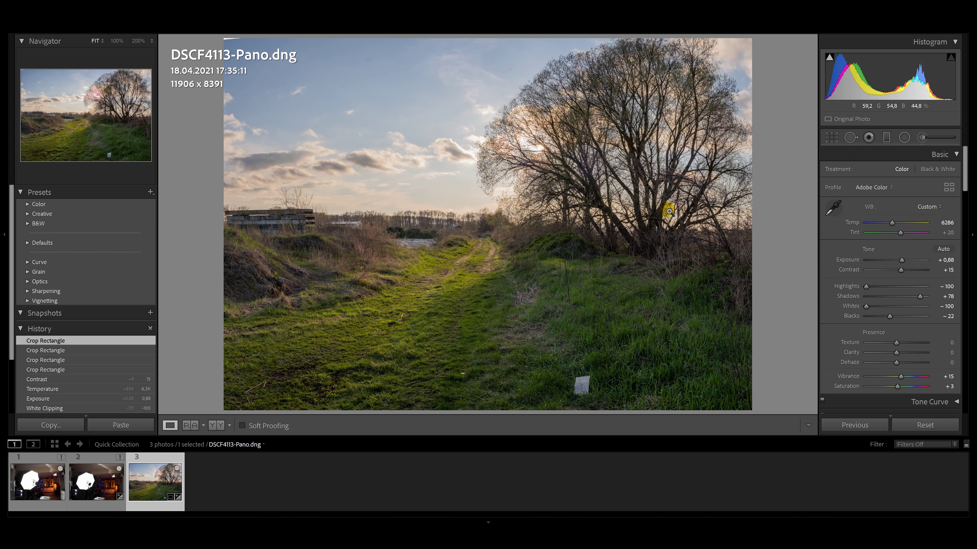
- Examine the distant treeline and the large tree's crown in the panorama at 100%
left_click(394, 233)
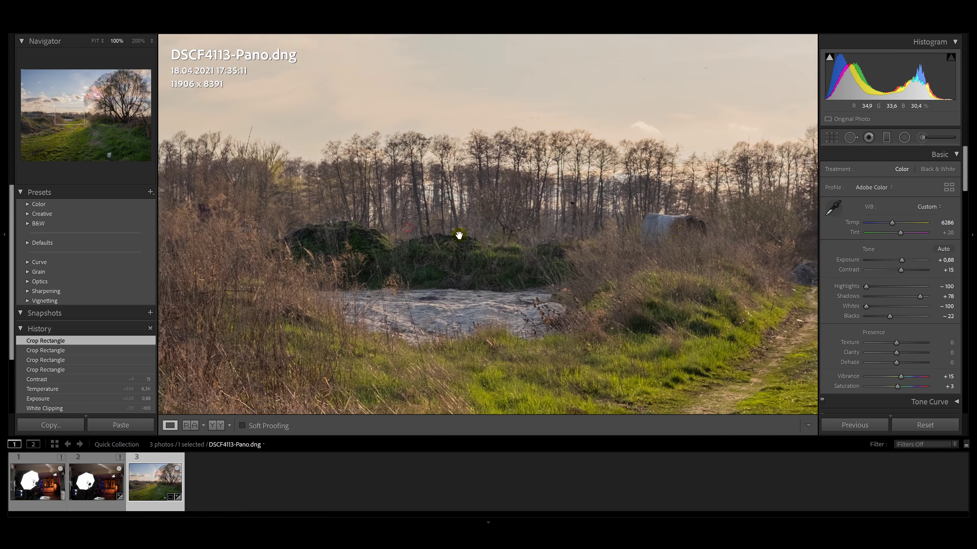
left_click_drag(685, 238, 452, 202)
left_click_drag(562, 250, 285, 406)
left_click_drag(538, 146, 505, 266)
left_click_drag(512, 132, 503, 321)
left_click_drag(661, 136, 391, 339)
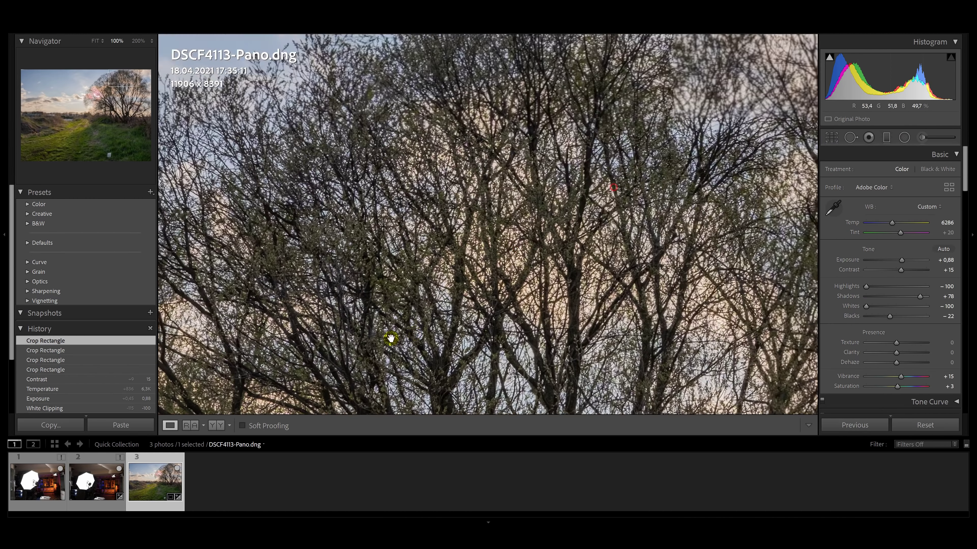